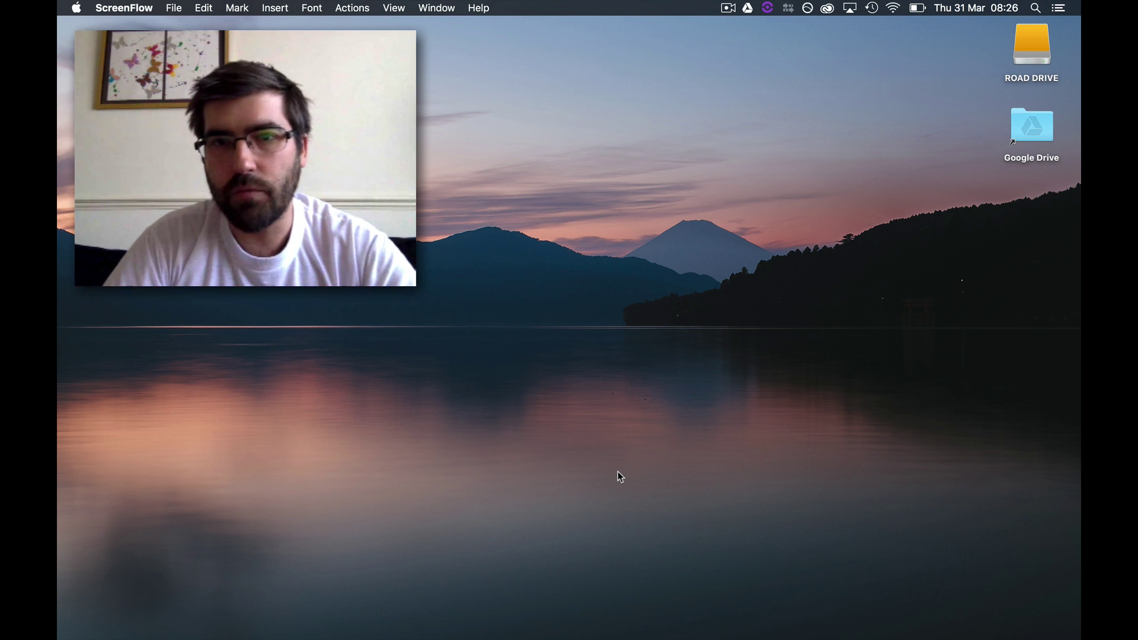
Step: Open the ROAD DRIVE volume in an enlarged Finder window
left_click(1034, 54)
double_click(1034, 49)
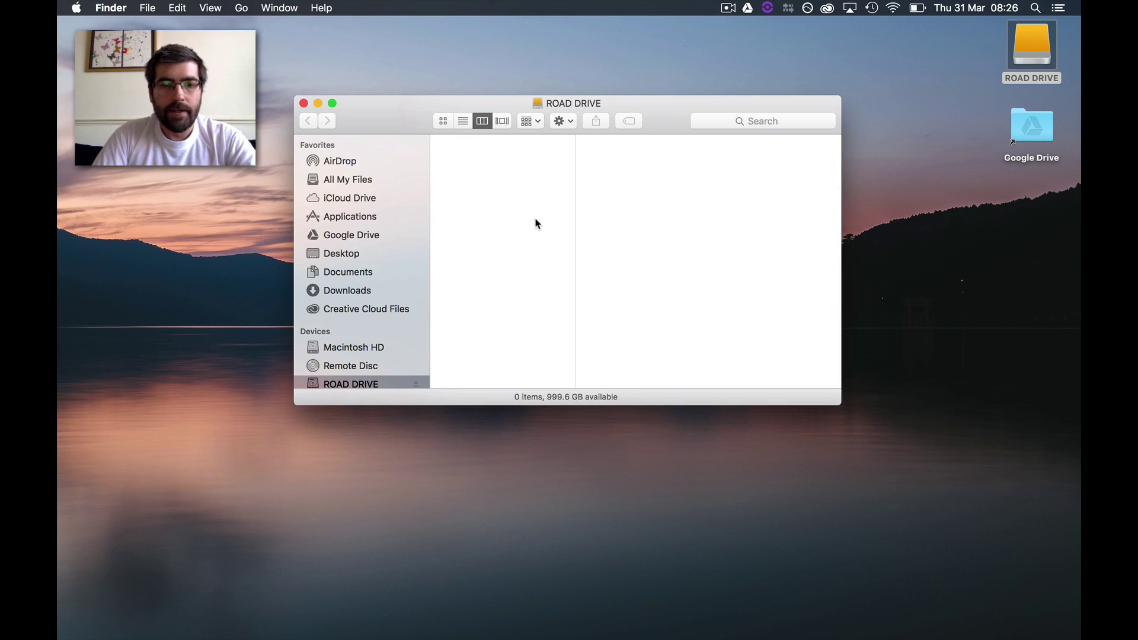
left_click_drag(839, 403, 869, 454)
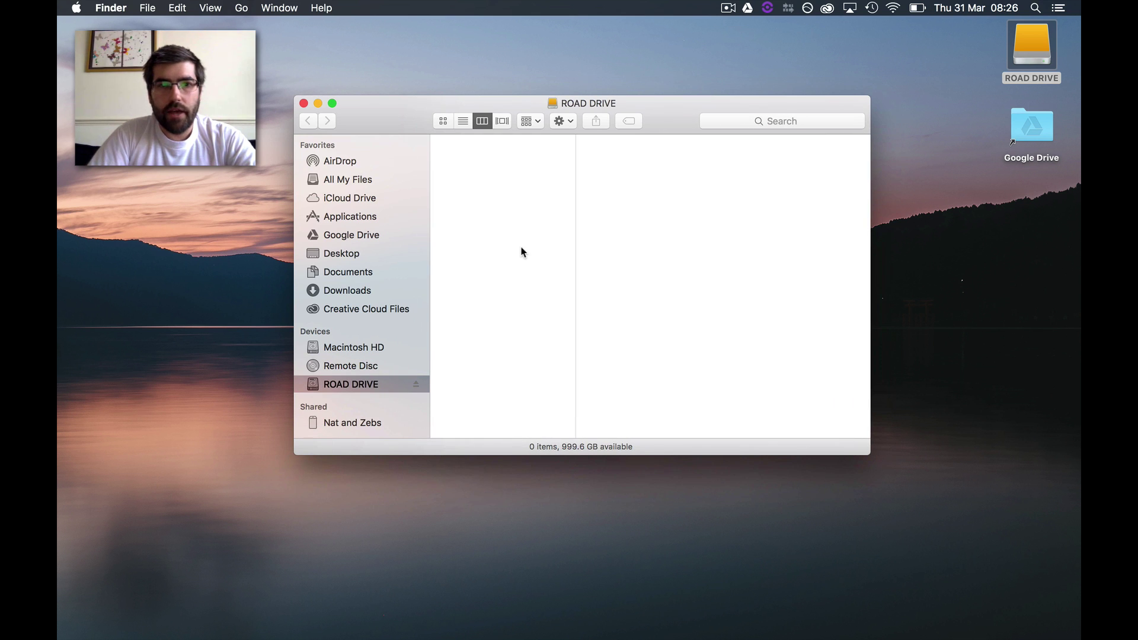
Step: Create top-level folders named Projects, Render and Rushes on ROAD DRIVE
key("shift+super+n")
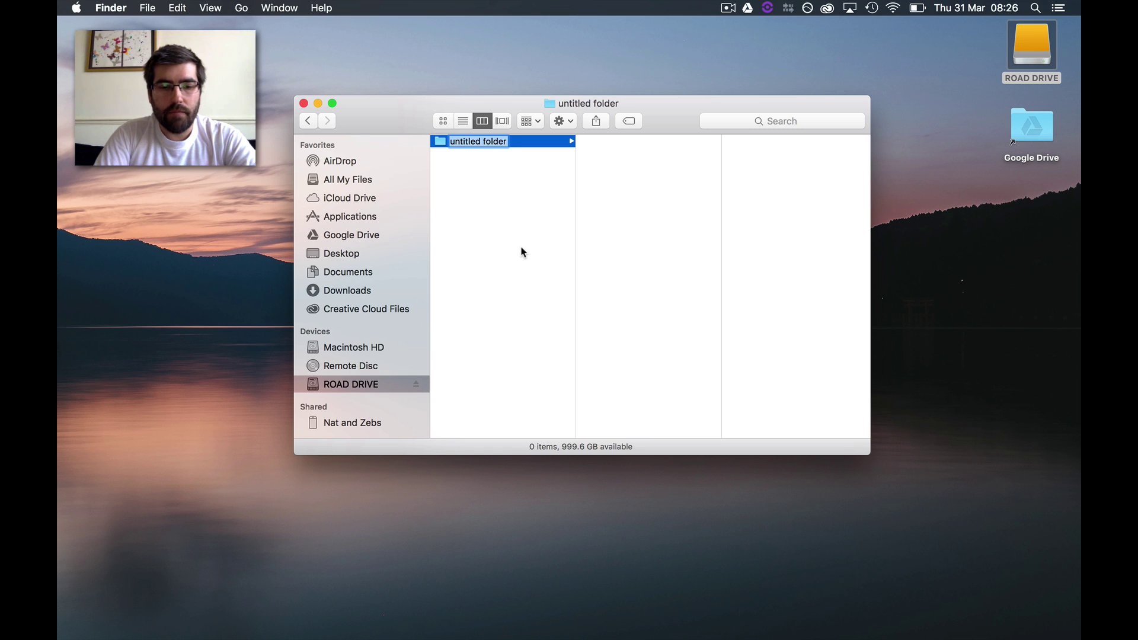
type("Pr")
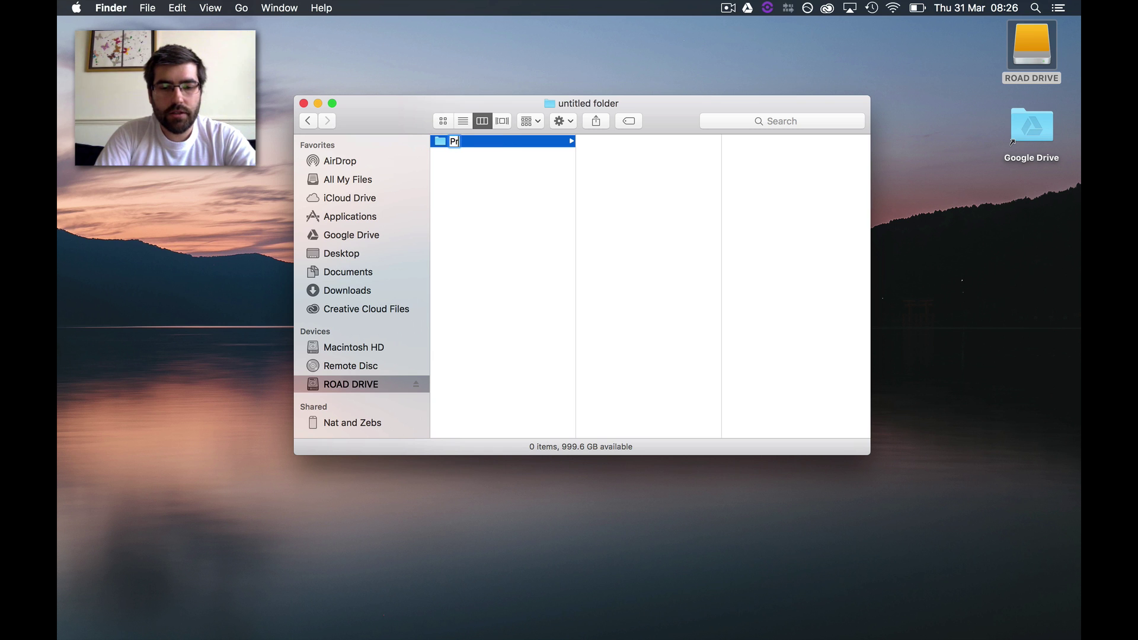
type("ojects")
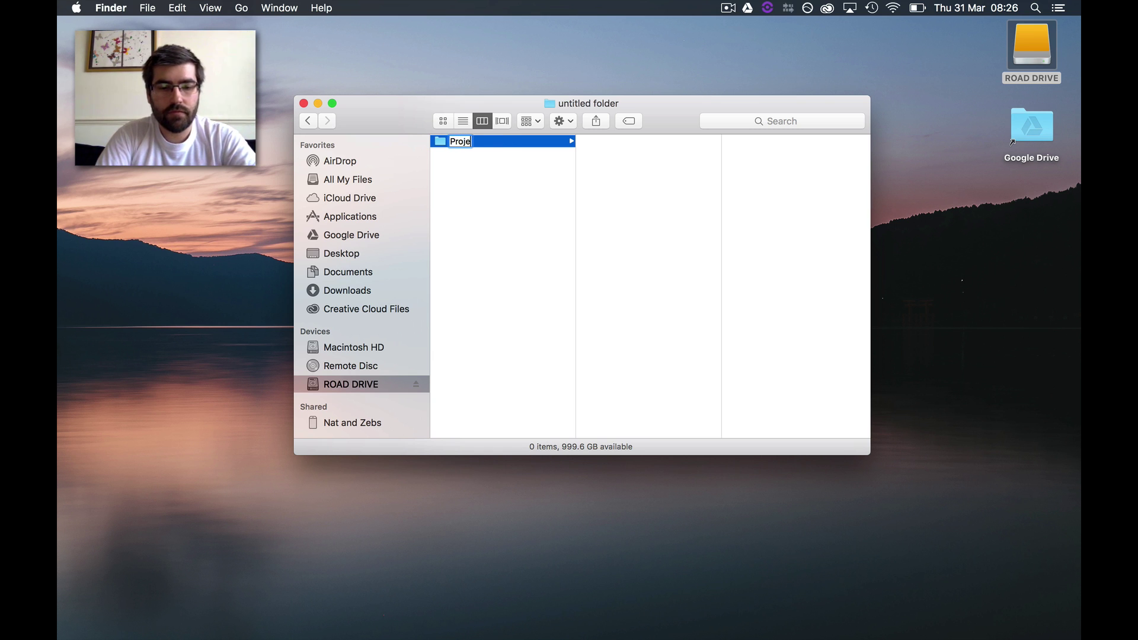
key("Return")
left_click(508, 283)
key("super+shift+n")
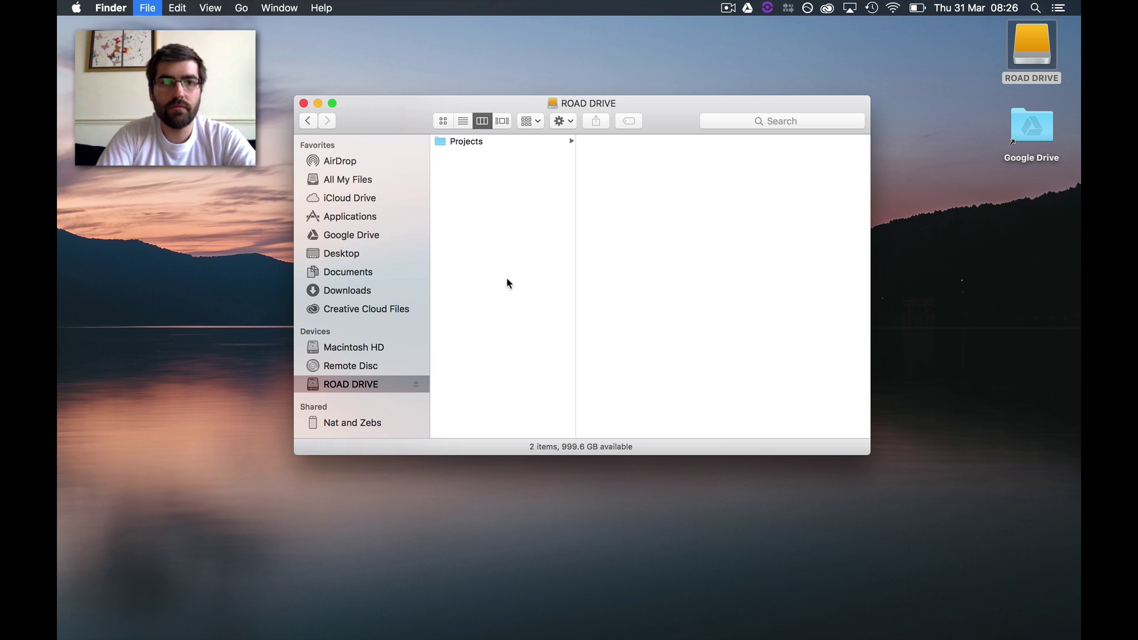
type("Render")
key("Return")
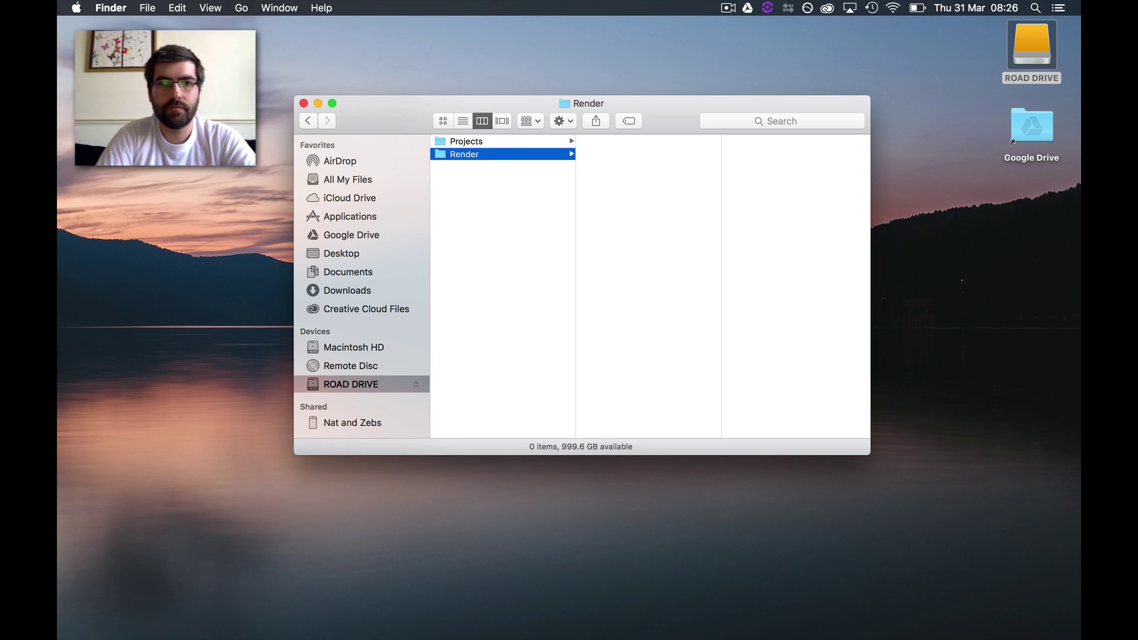
left_click(520, 301)
key("super+shift+n")
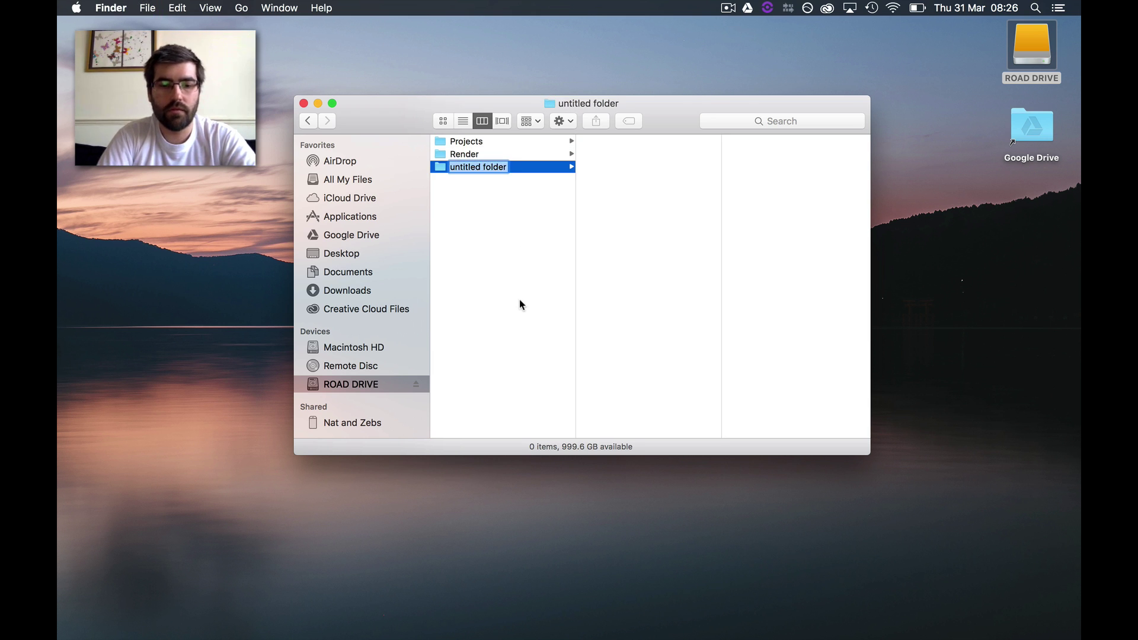
type("Rushes")
key("Return")
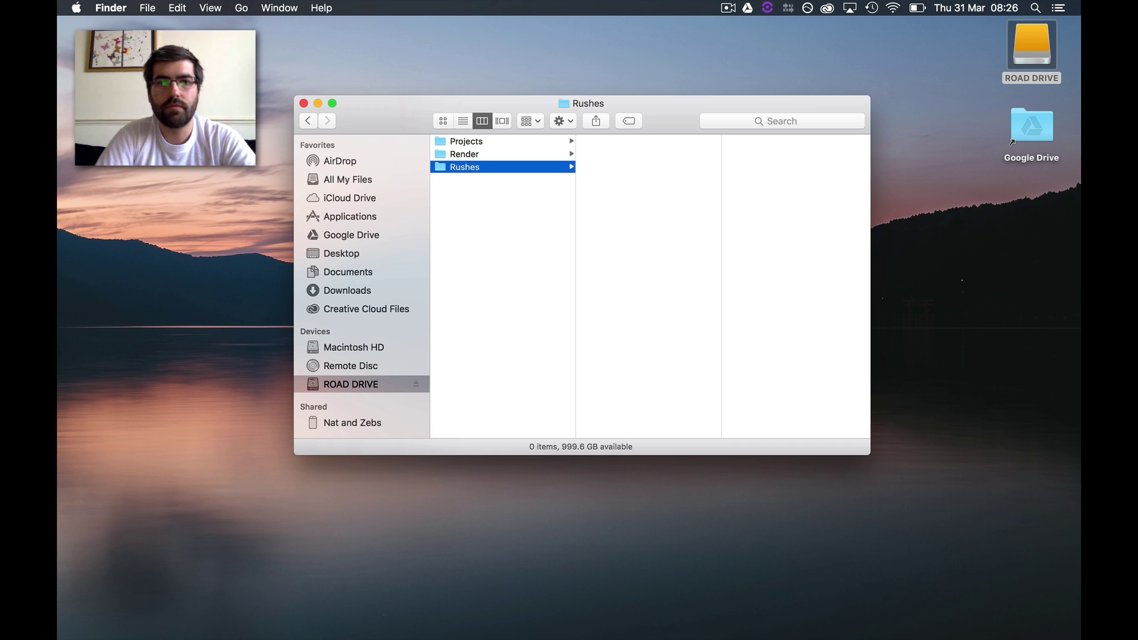
left_click(532, 343)
Step: Add two more top-level folders named Offline and Online
key("super+shift+n")
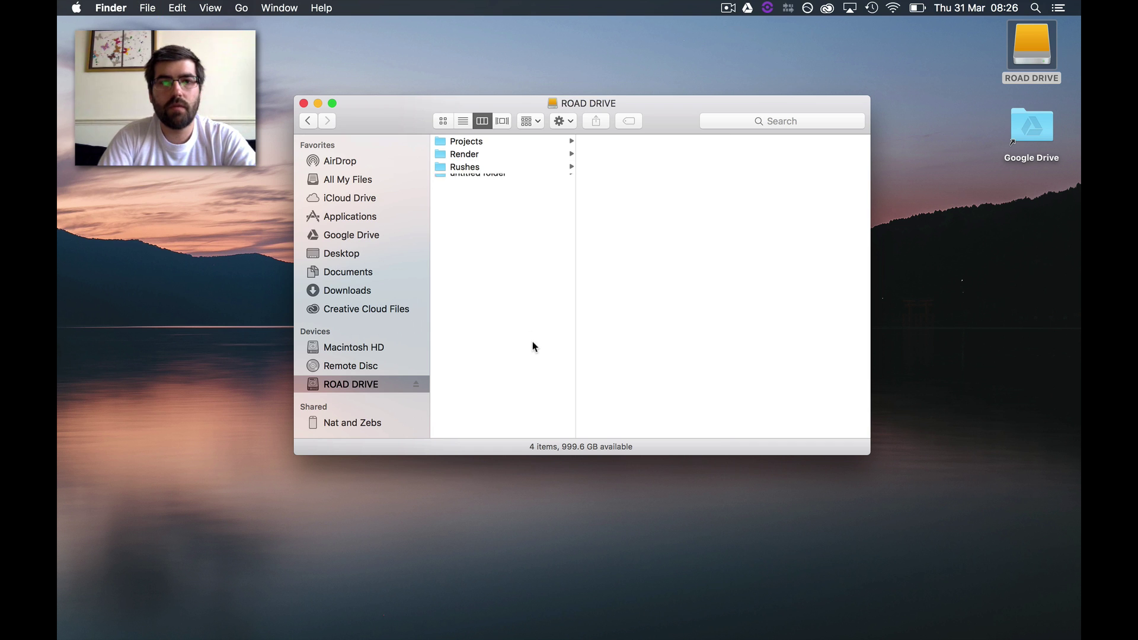
type("Offline")
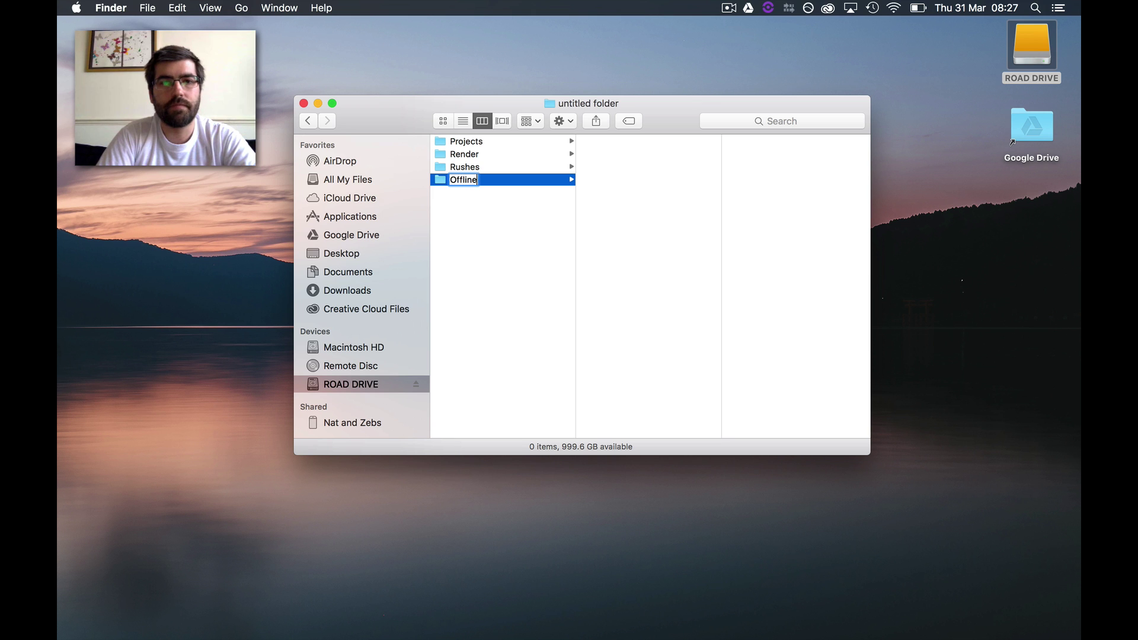
key("Return")
left_click(536, 357)
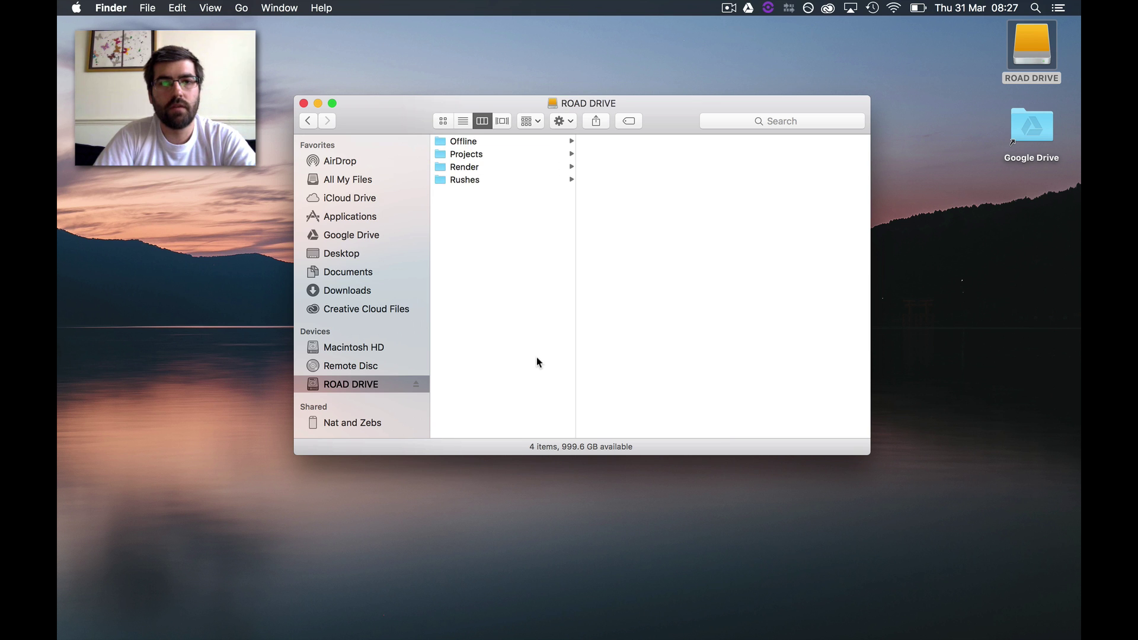
key("super+shift+n")
type("Online")
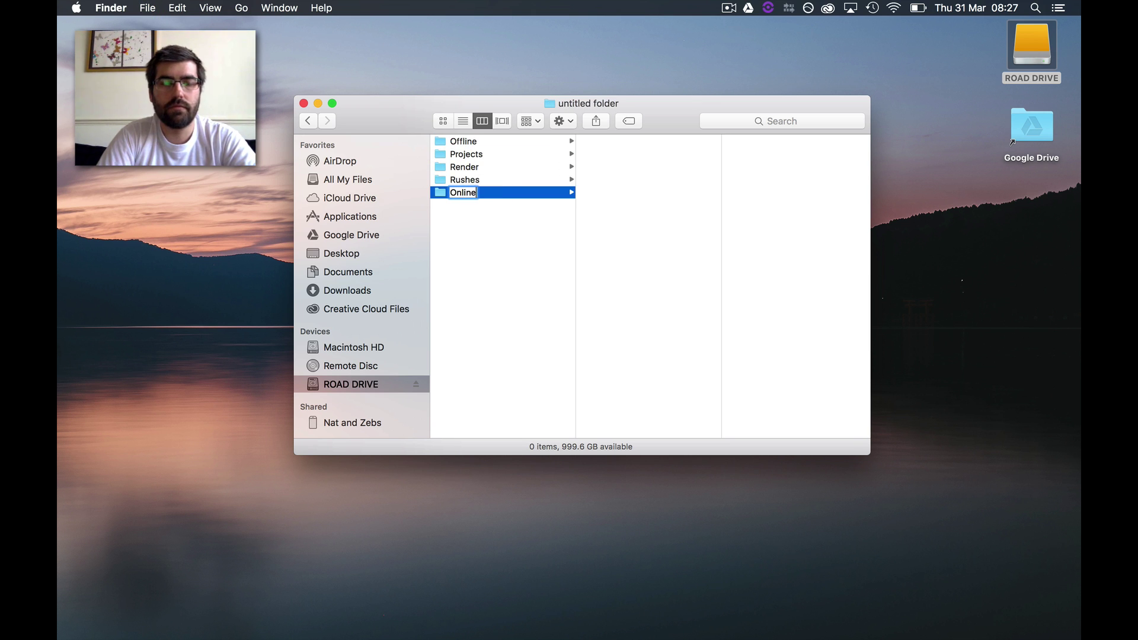
key("Return")
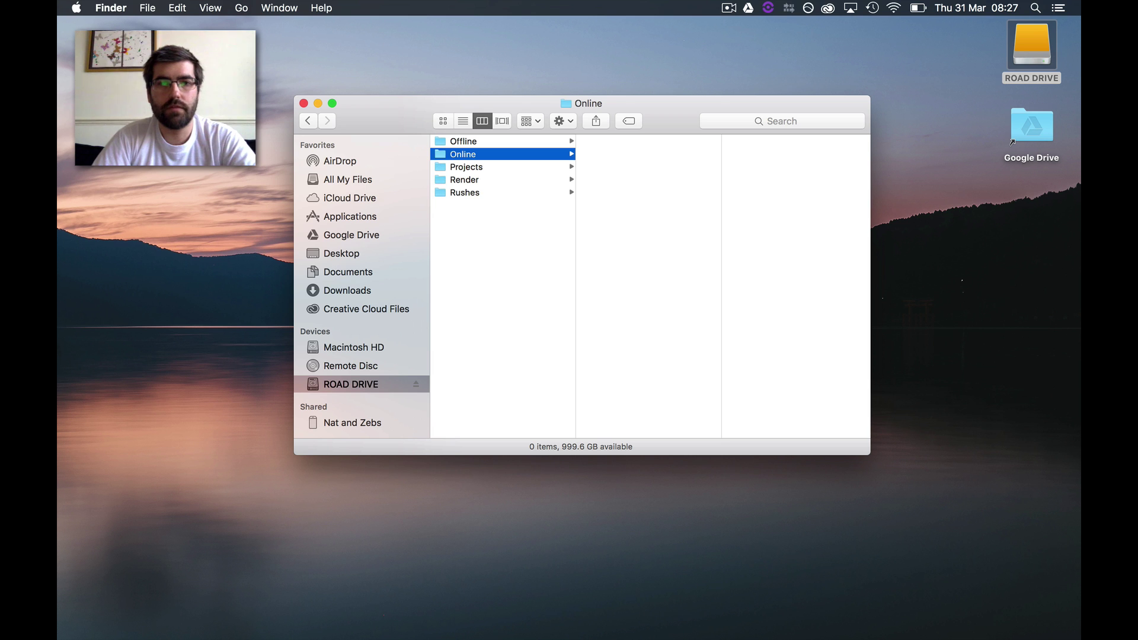
left_click(546, 396)
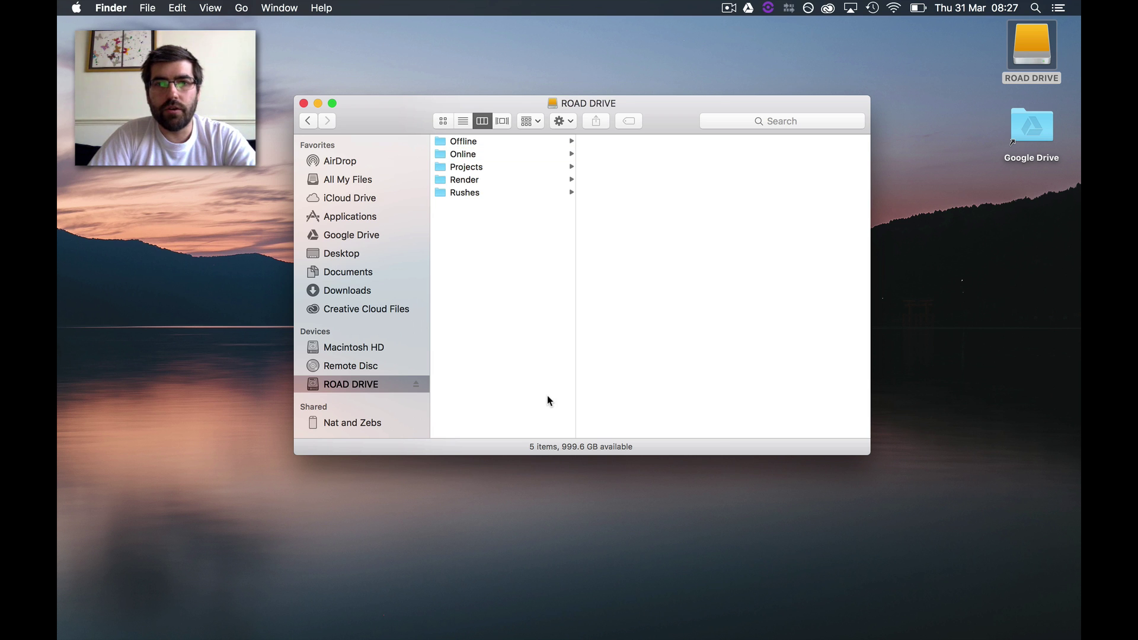
Step: Step through the five new folders to check them, ending on Offline
left_click(504, 195)
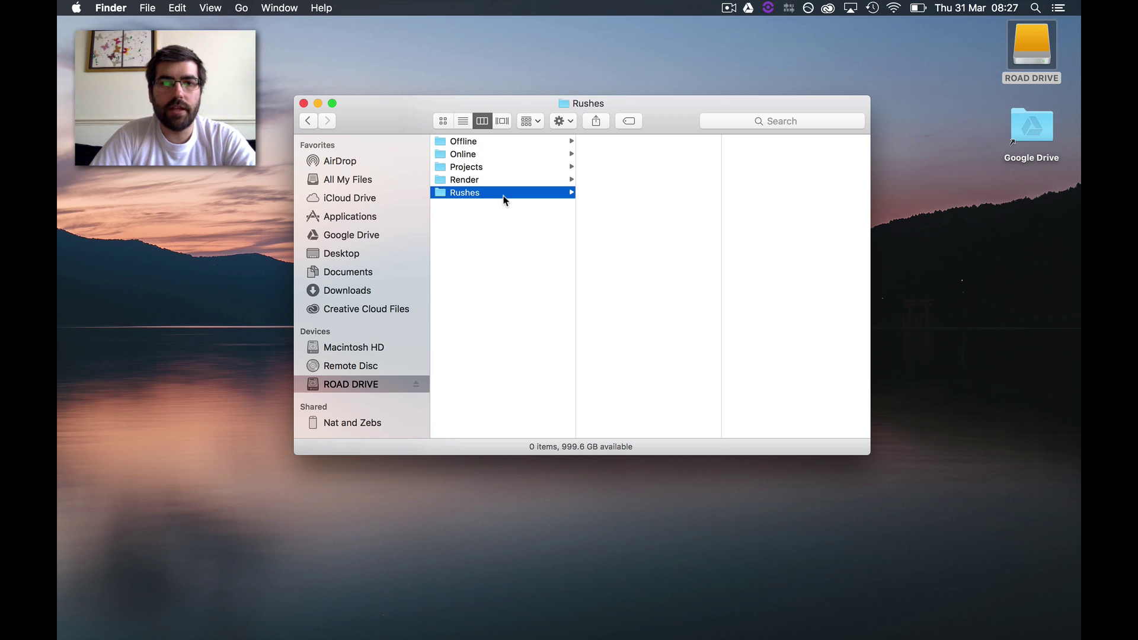
key("Up")
key("Up")
key("Up")
key("Up")
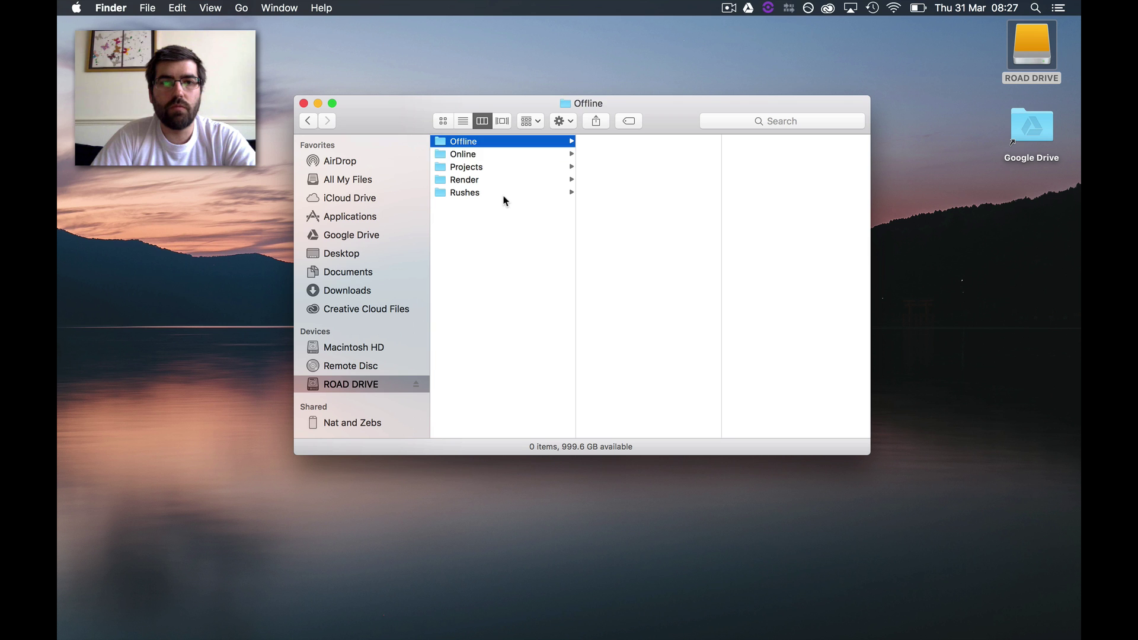
key("Down")
key("Down")
key("Down")
key("Down")
key("Up")
key("Up")
key("Up")
key("Up")
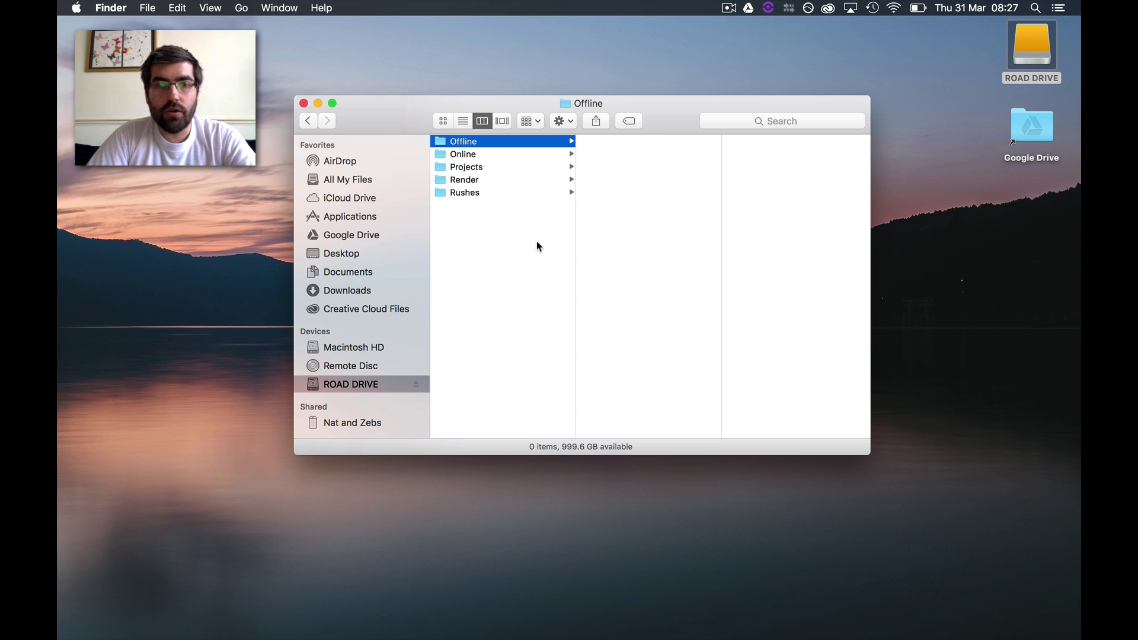
Step: Close the ROAD DRIVE window and launch Terminal from Spotlight
key("super+w")
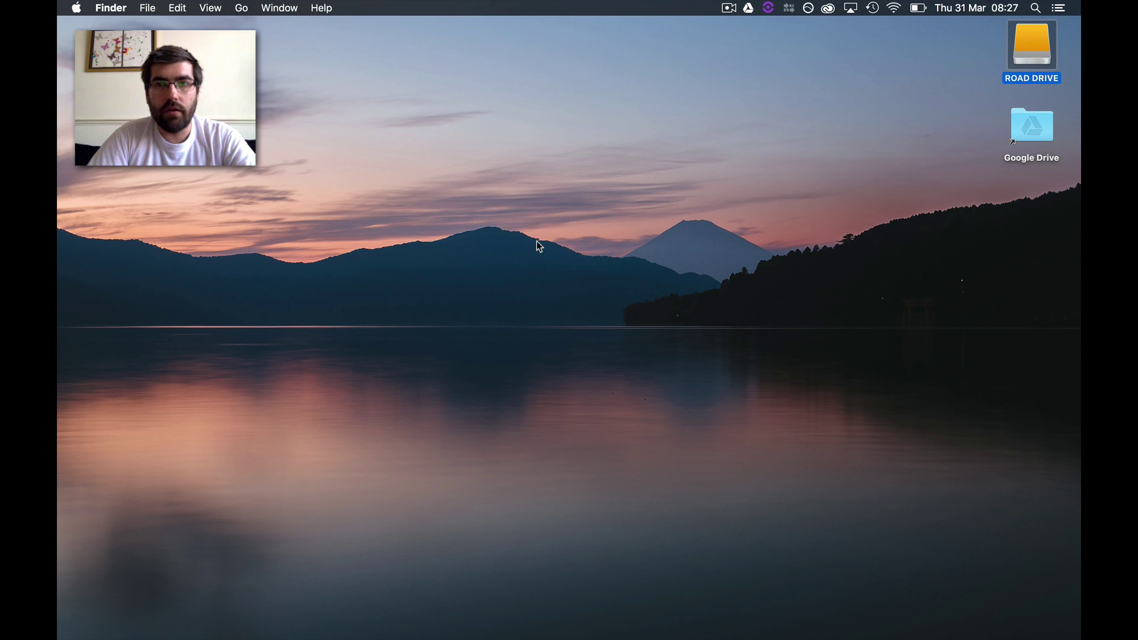
key("super+space")
type("disk")
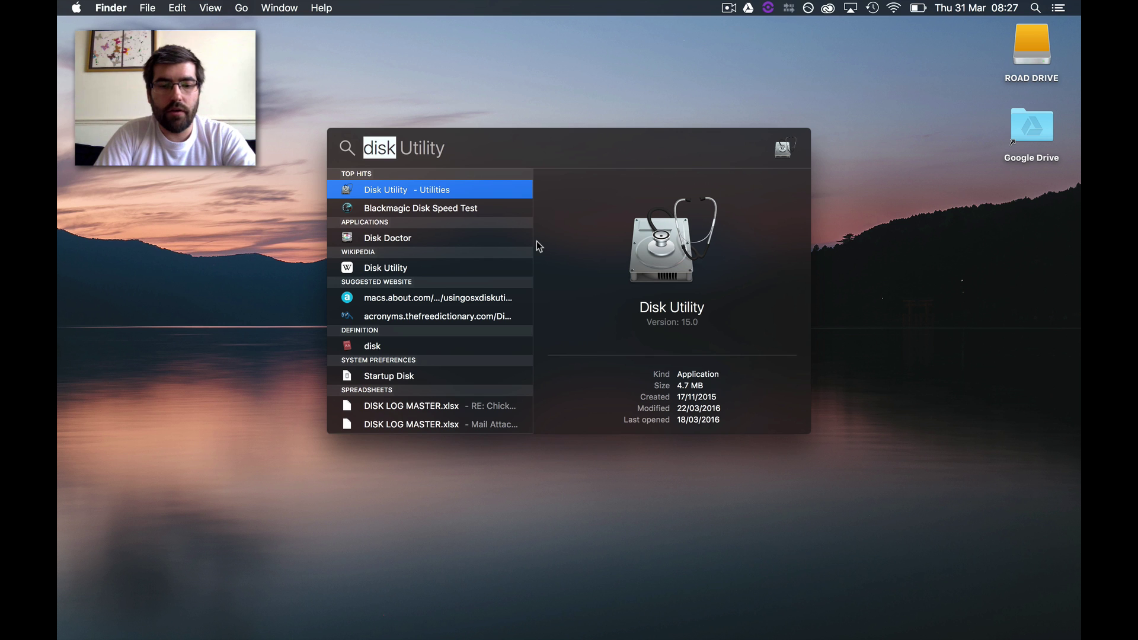
type("term")
key("Return")
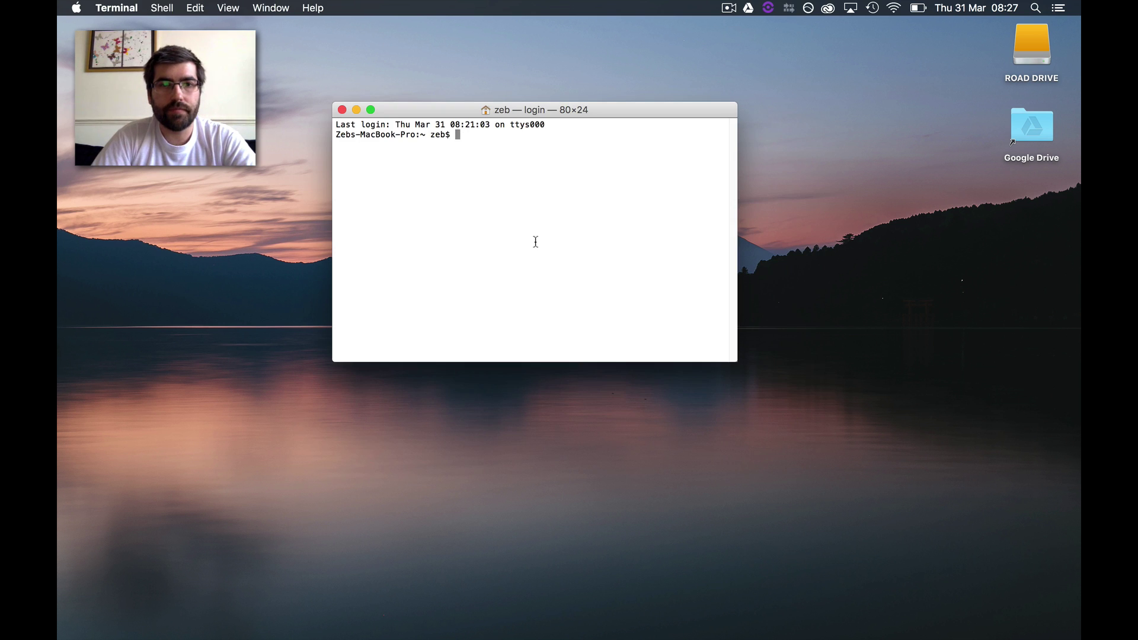
Step: Run 'sudo ifconfig lo0 127.0.0.2 alias up' in enlarged text, entering the administrator password
type("sudo ifconfig lo0 127.0.0.2 alias up")
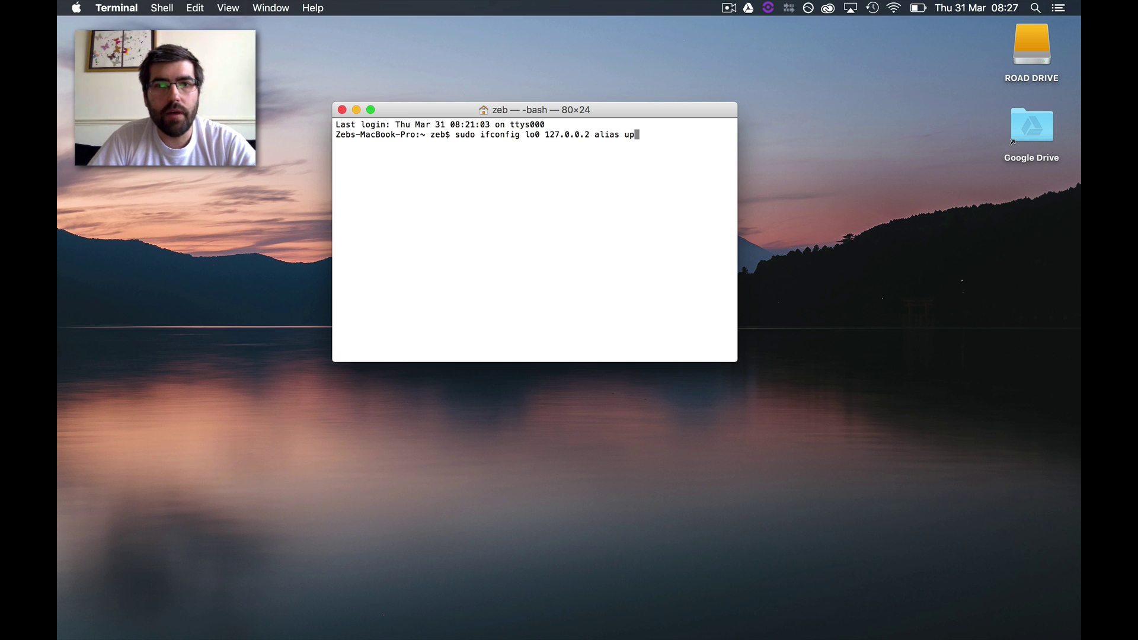
key("super+plus")
key("super+plus")
key("super+plus")
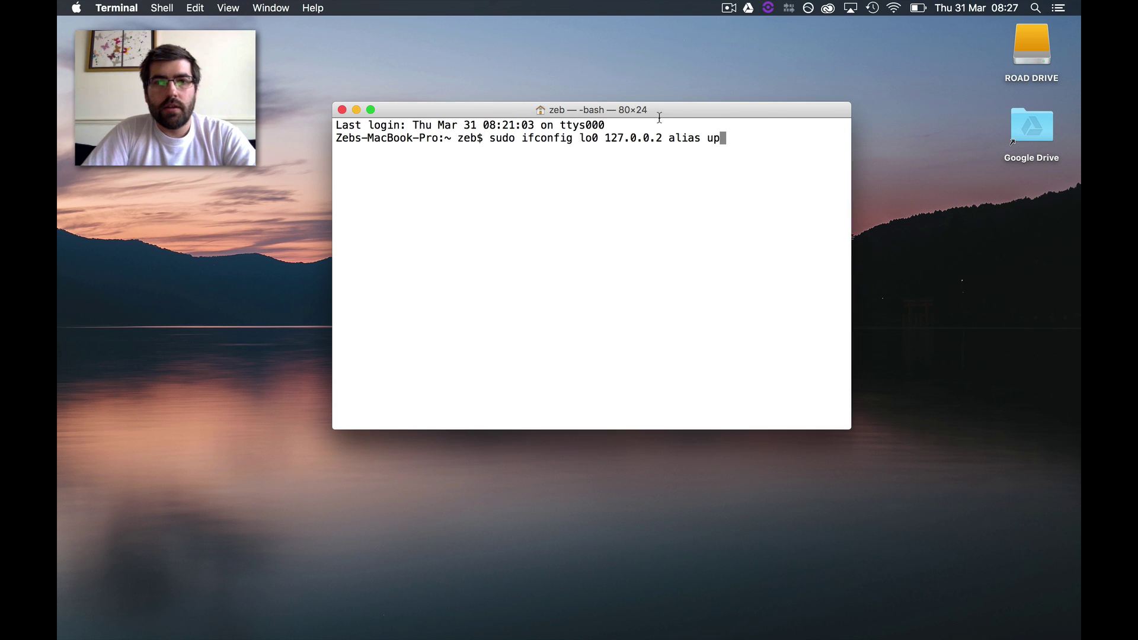
left_click_drag(659, 112, 610, 110)
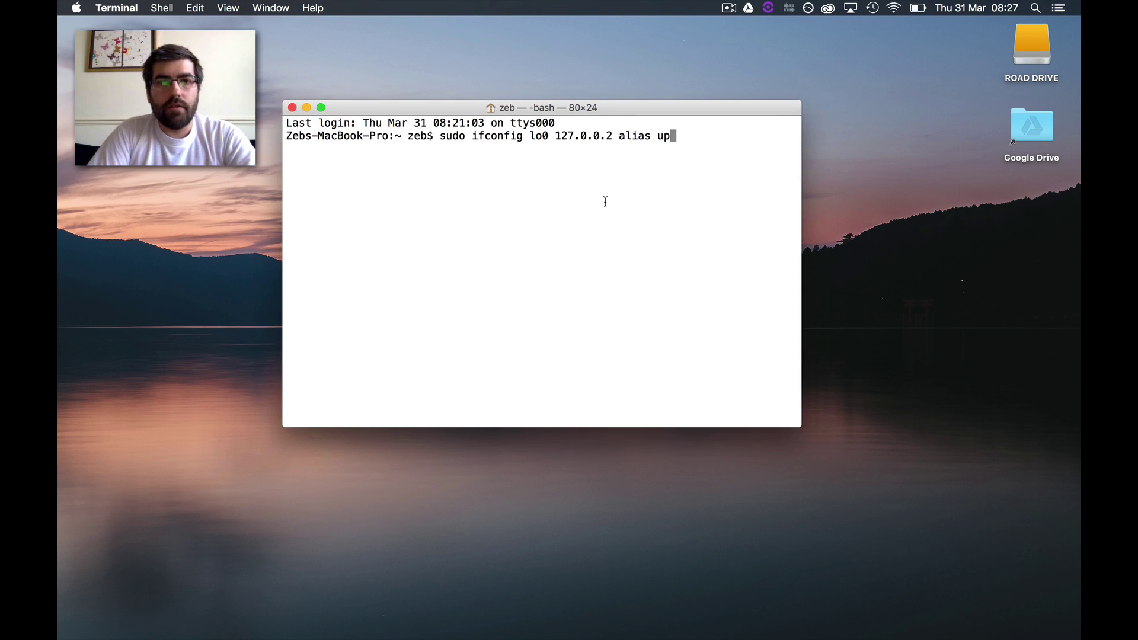
key("Return")
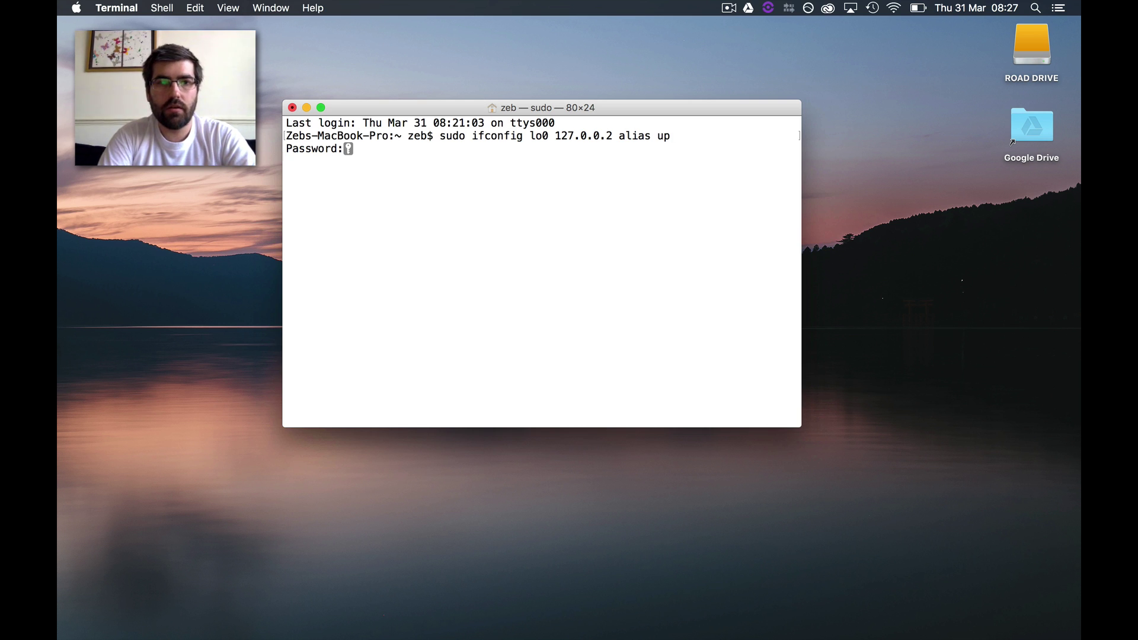
key("Return")
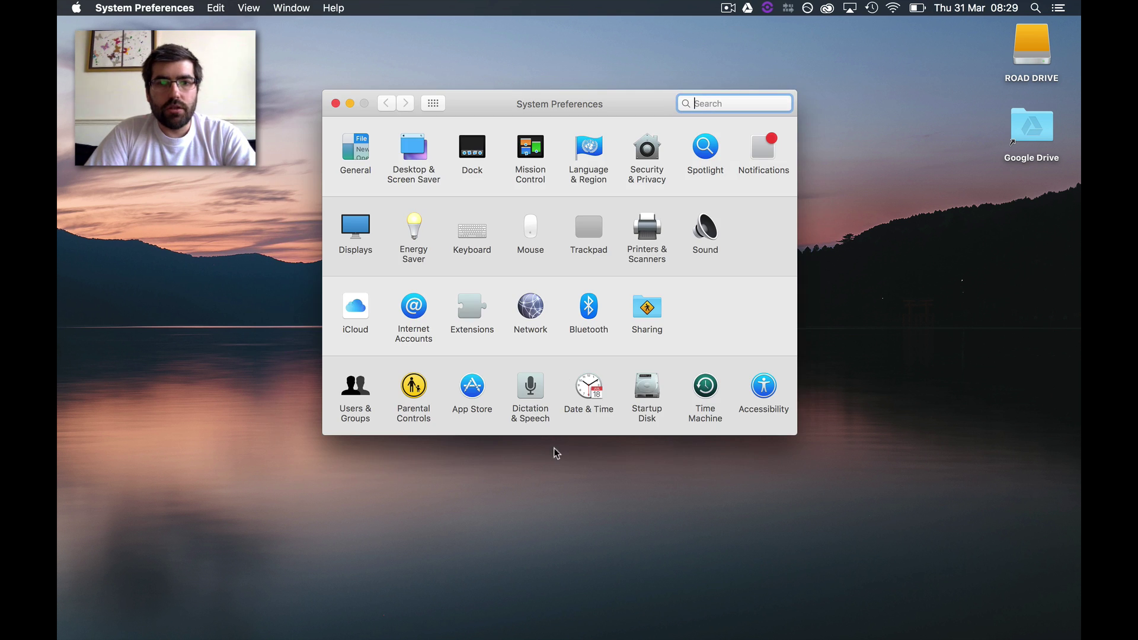
Step: Add all five ROAD DRIVE folders to the Sharing pane's shared folders
left_click(653, 316)
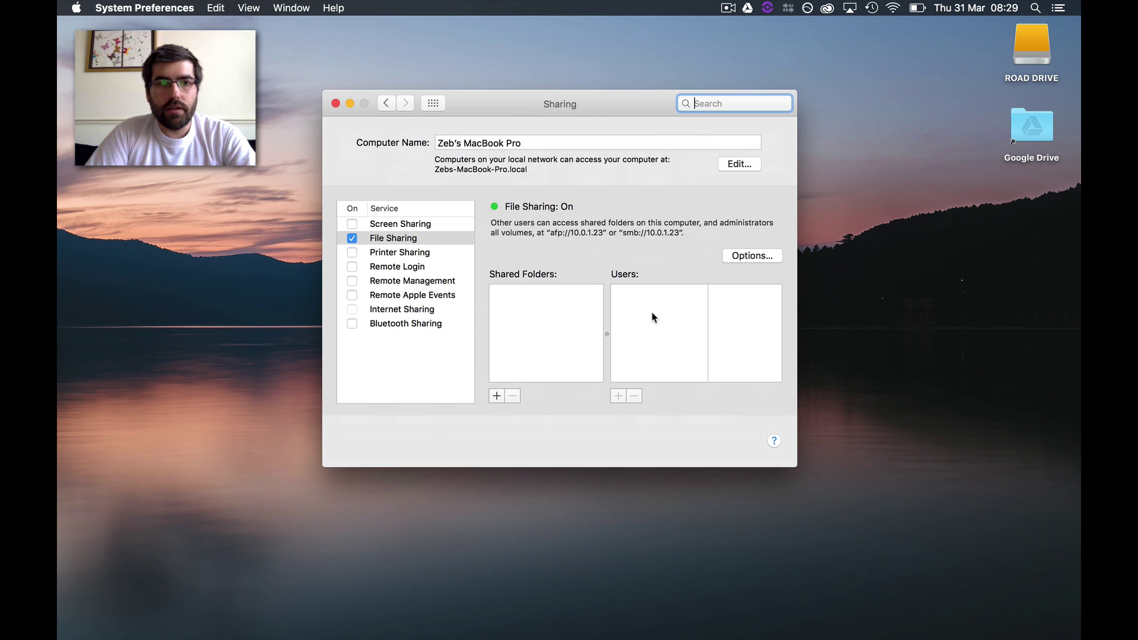
left_click(1036, 54)
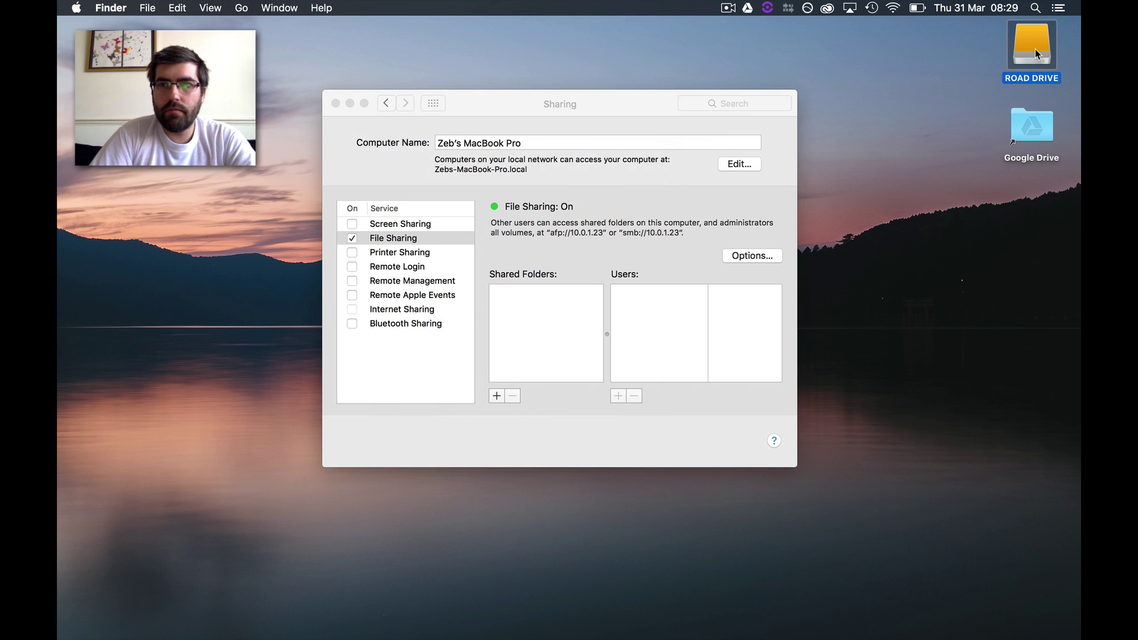
double_click(1036, 54)
key("super+a")
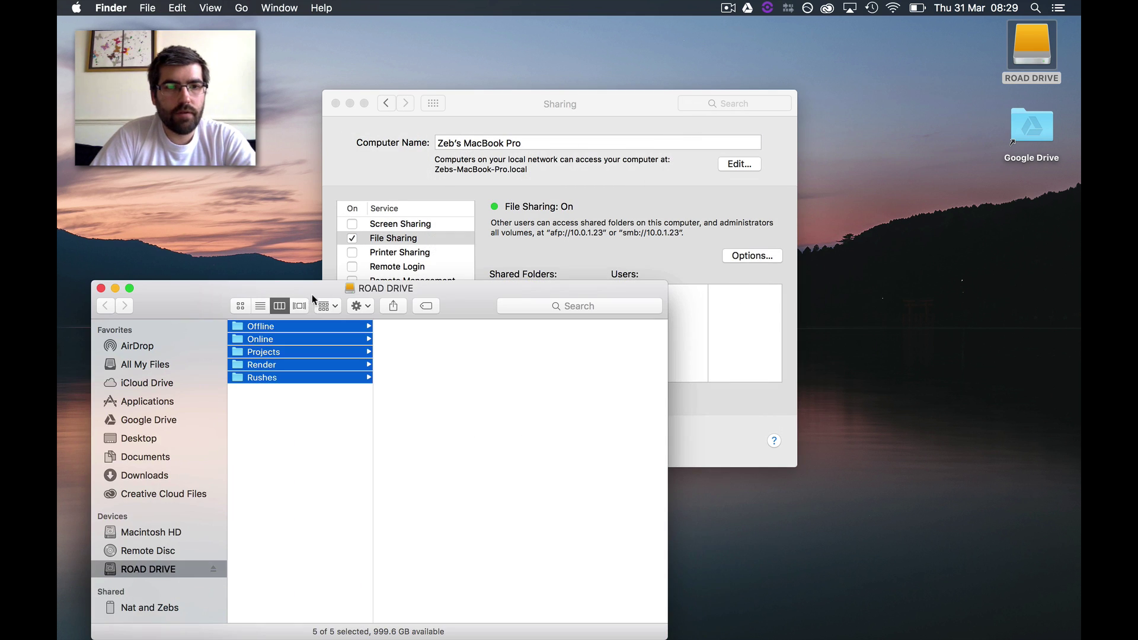
left_click_drag(450, 286, 504, 353)
left_click_drag(351, 401, 573, 310)
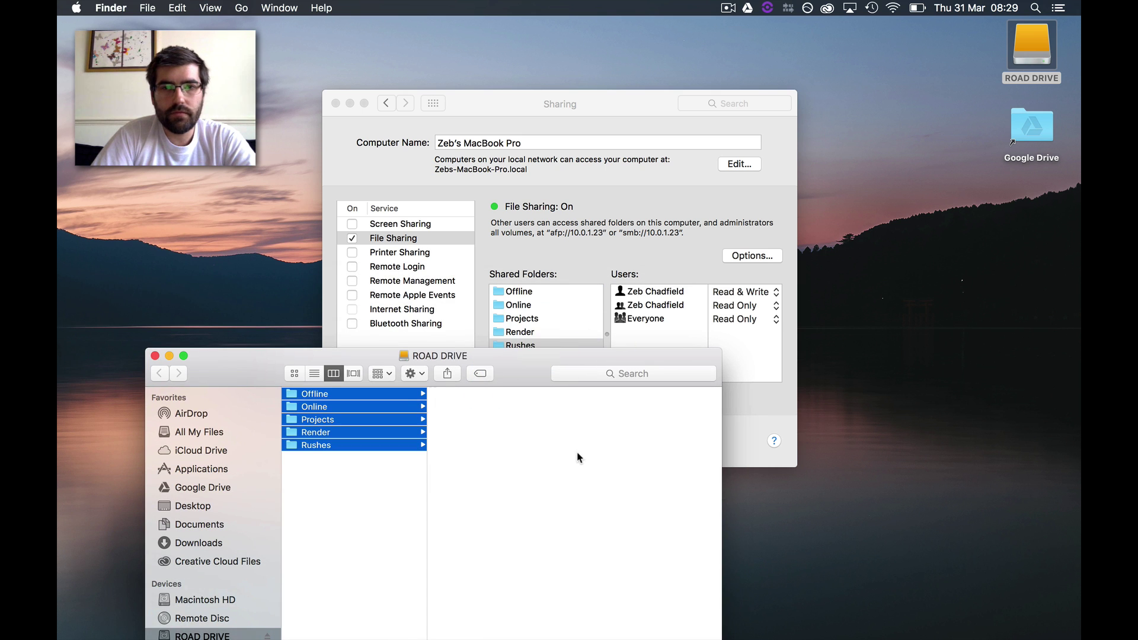
key("super+w")
left_click(723, 346)
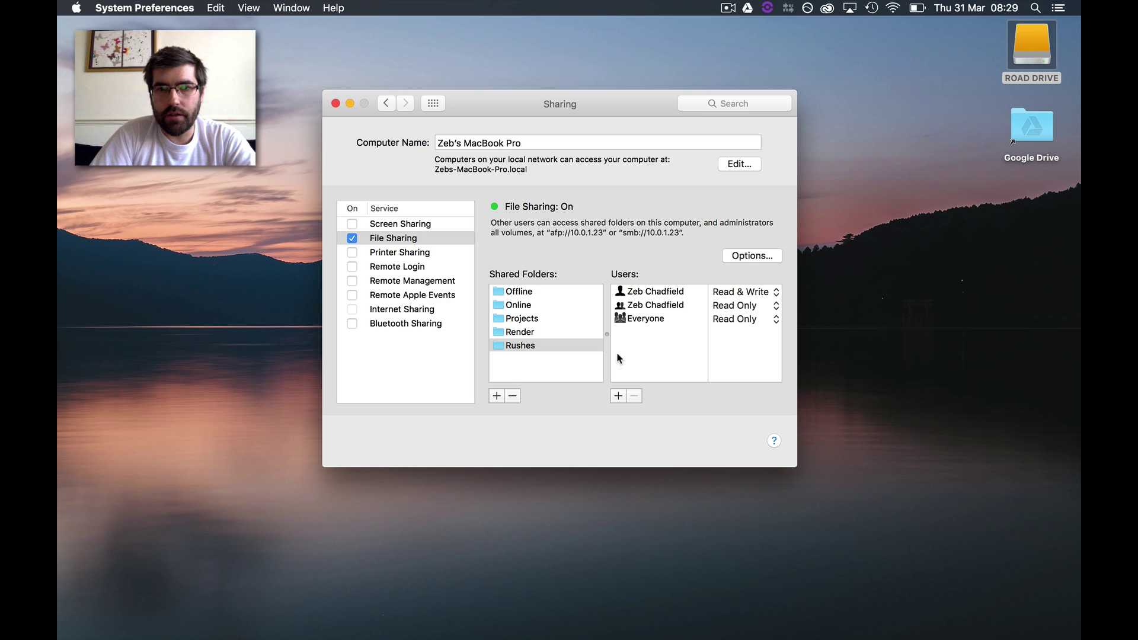
Step: Review the users of the Render, Projects, Online and Offline shares, then clear the selection
left_click(553, 331)
left_click(550, 317)
left_click(544, 306)
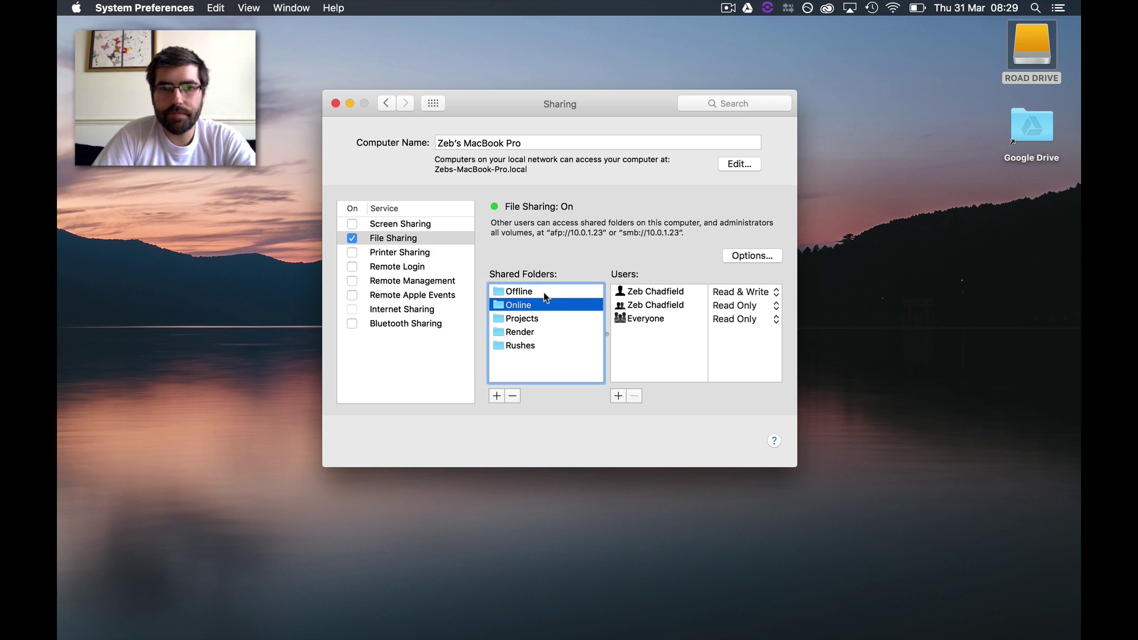
left_click(542, 292)
left_click(532, 364)
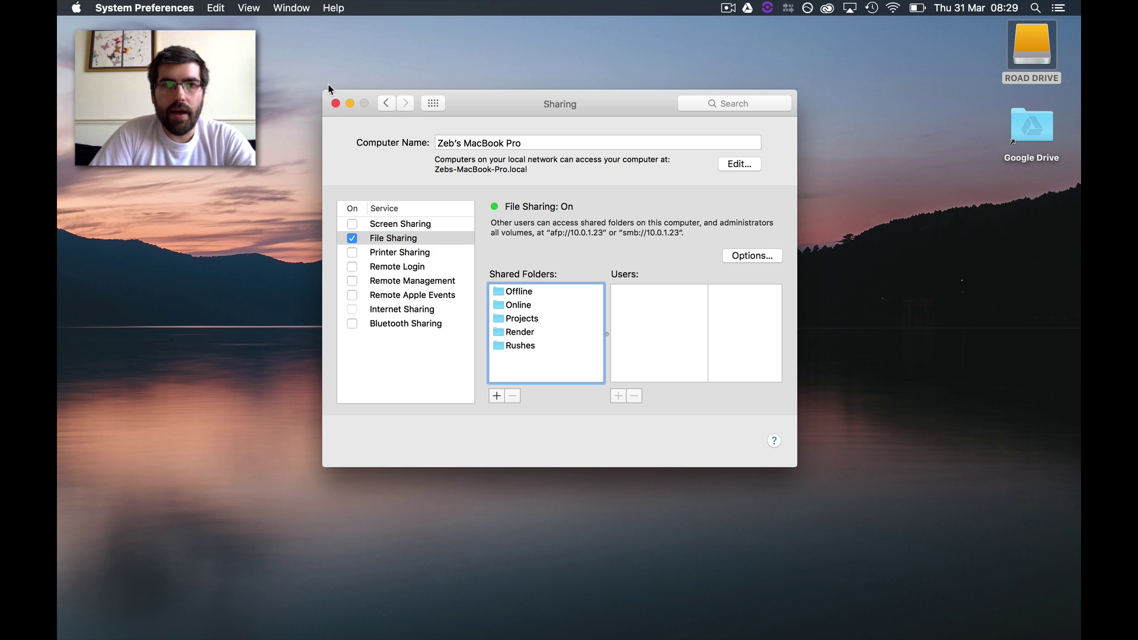
Step: Close Sharing and connect to the AFP server at afp://127.0.0.2
left_click(335, 104)
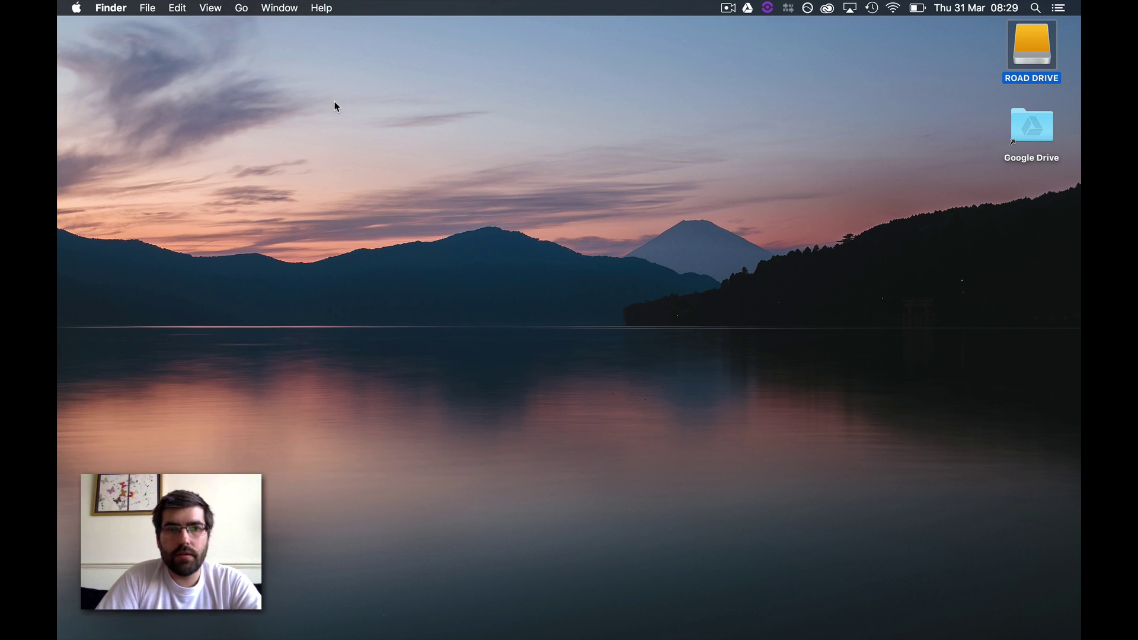
key("super+k")
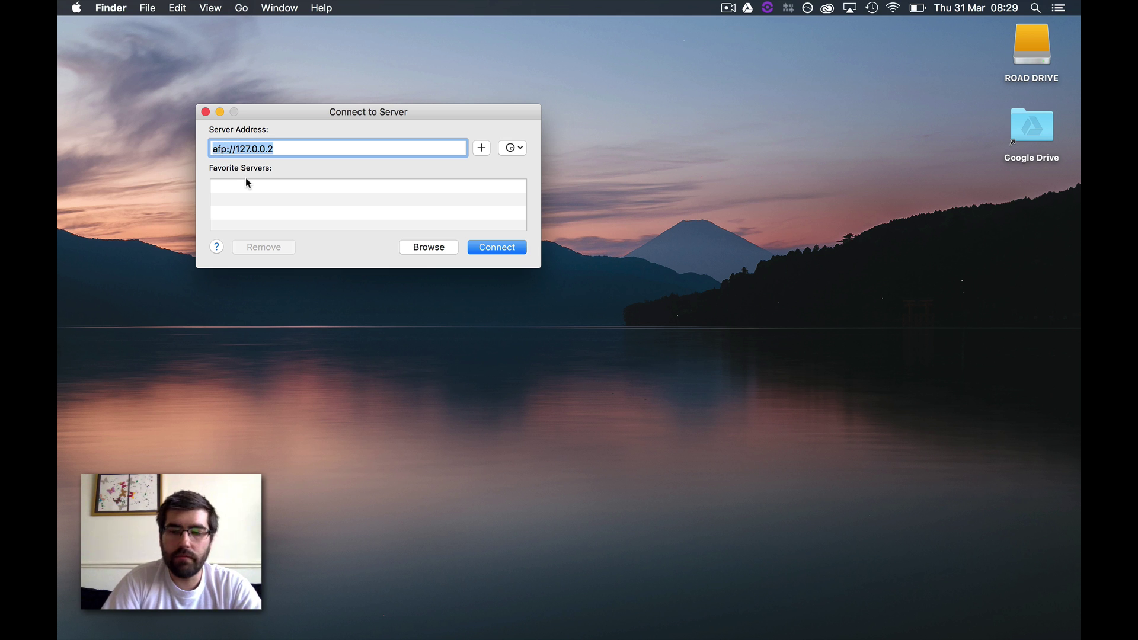
key("Return")
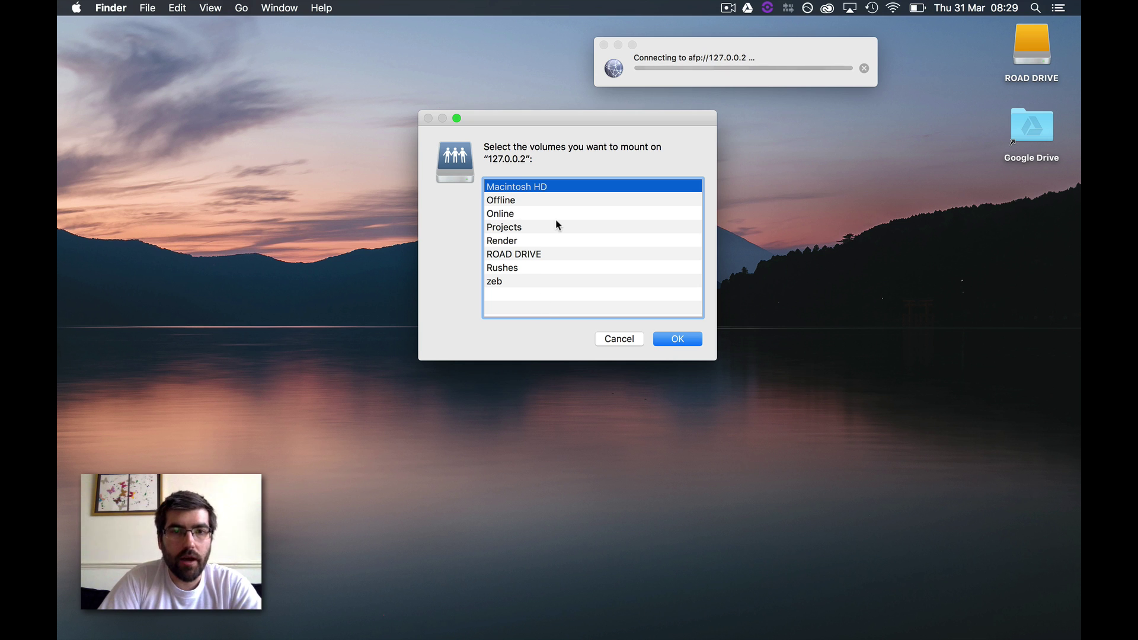
Step: Mount the Rushes, Render, Projects, Online and Offline shares and close their windows
left_click(525, 269)
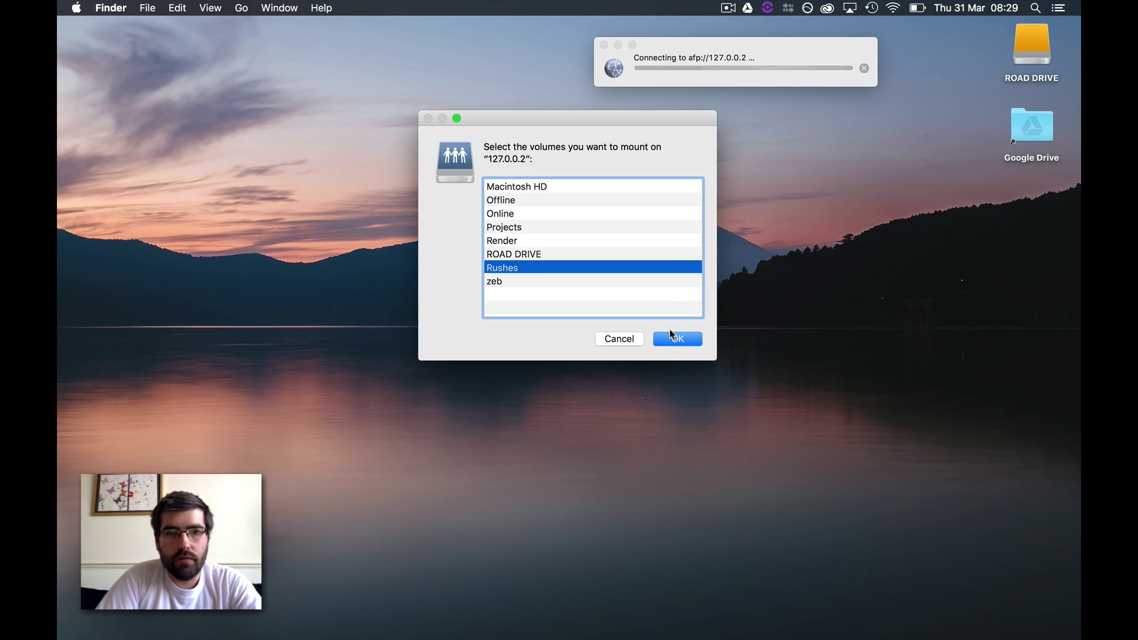
left_click(524, 244, "super")
left_click(521, 229, "super")
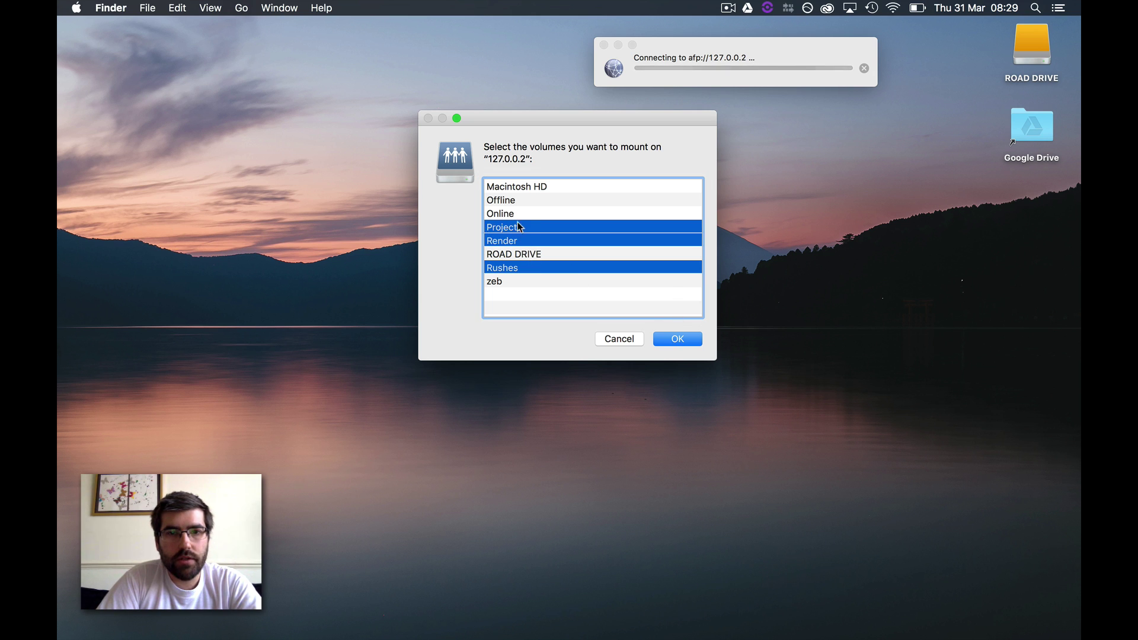
left_click(513, 214, "super")
left_click(513, 202, "super")
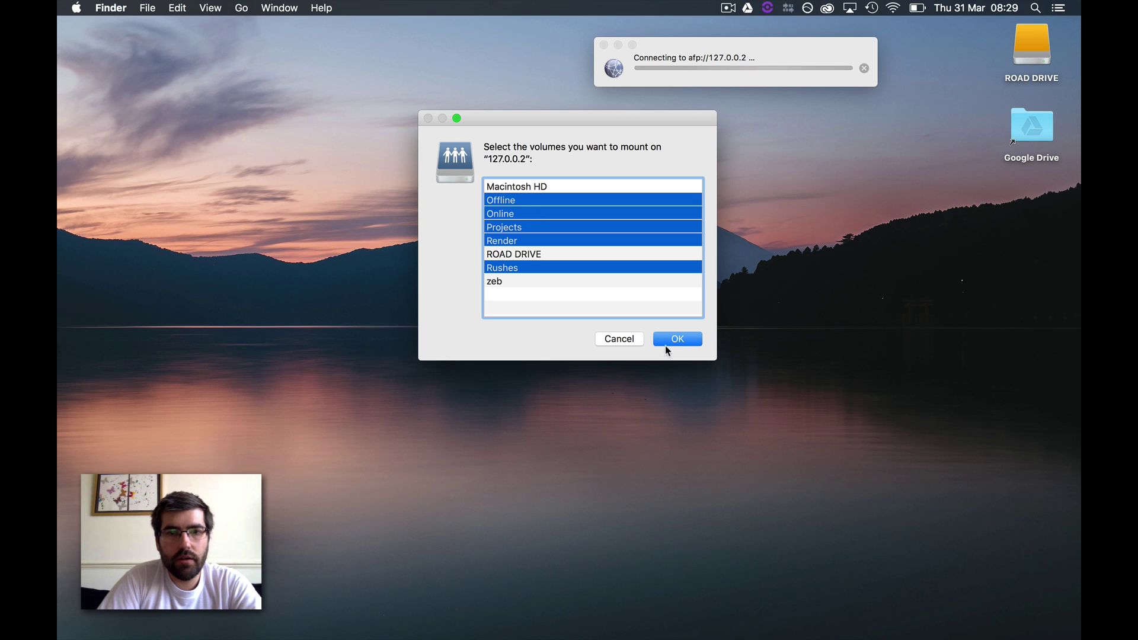
left_click(678, 340)
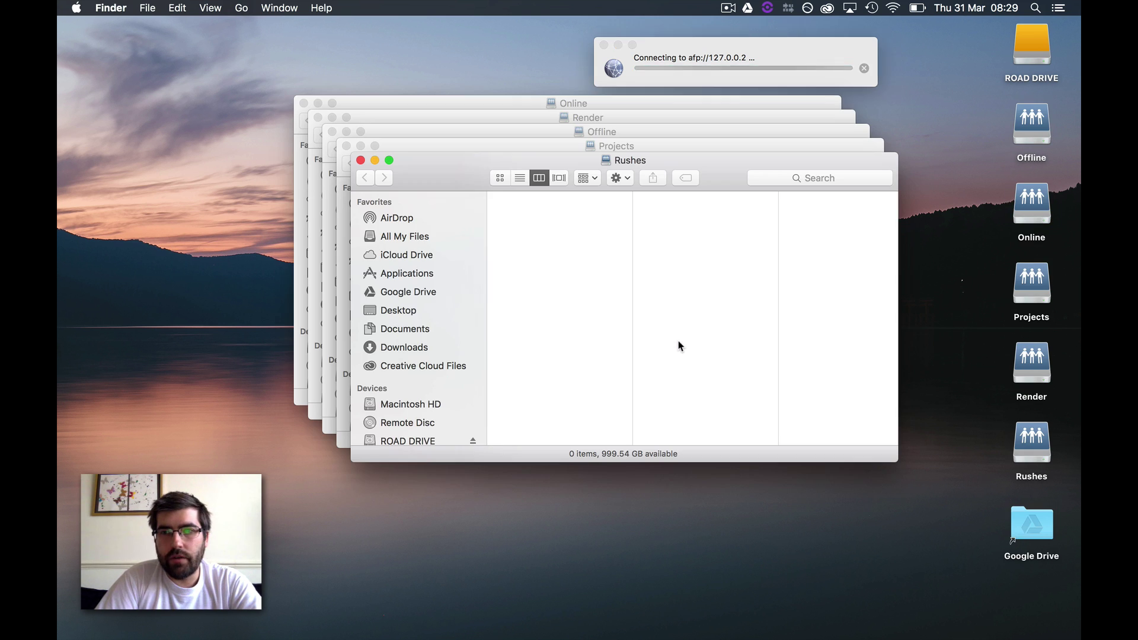
key("super+w")
key("super+w")
key("super+w")
key("super+w")
key("super+w")
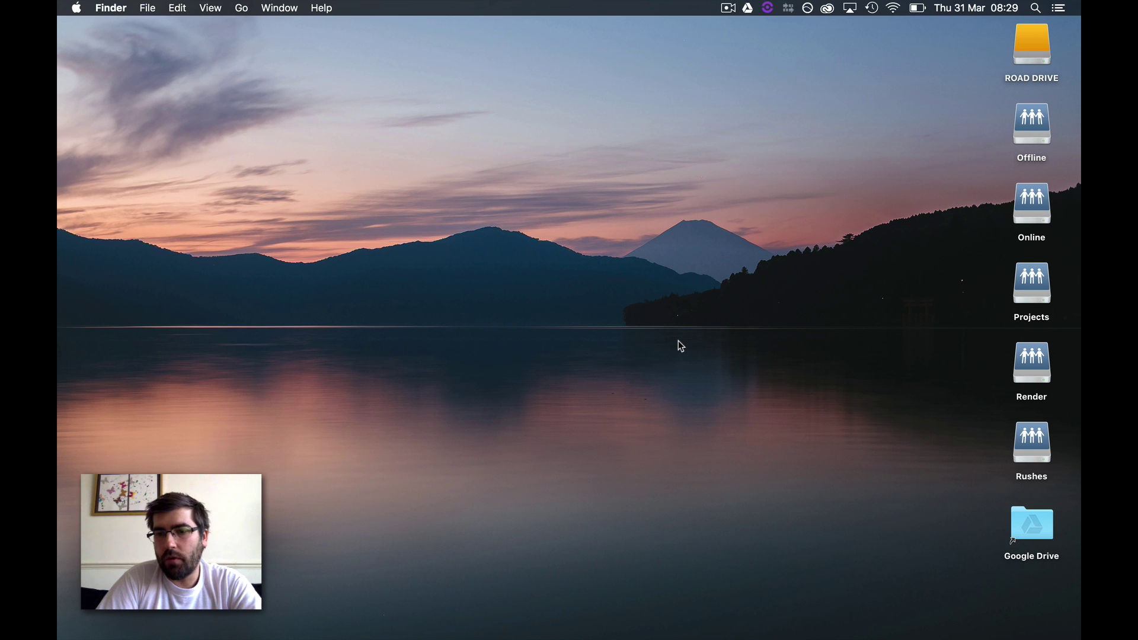
Step: Launch Media Composer and import the FINISHLINE_HD_CLOCK_BASIC_PRORES clip into the Demo Bin
key("super+space")
type("media")
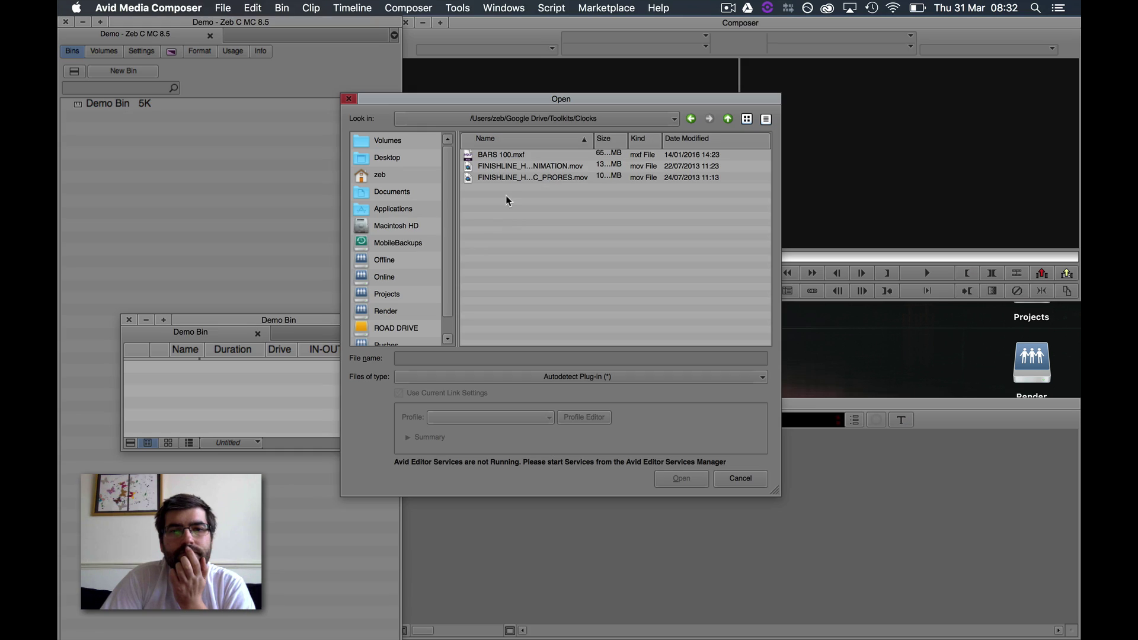
left_click(498, 179)
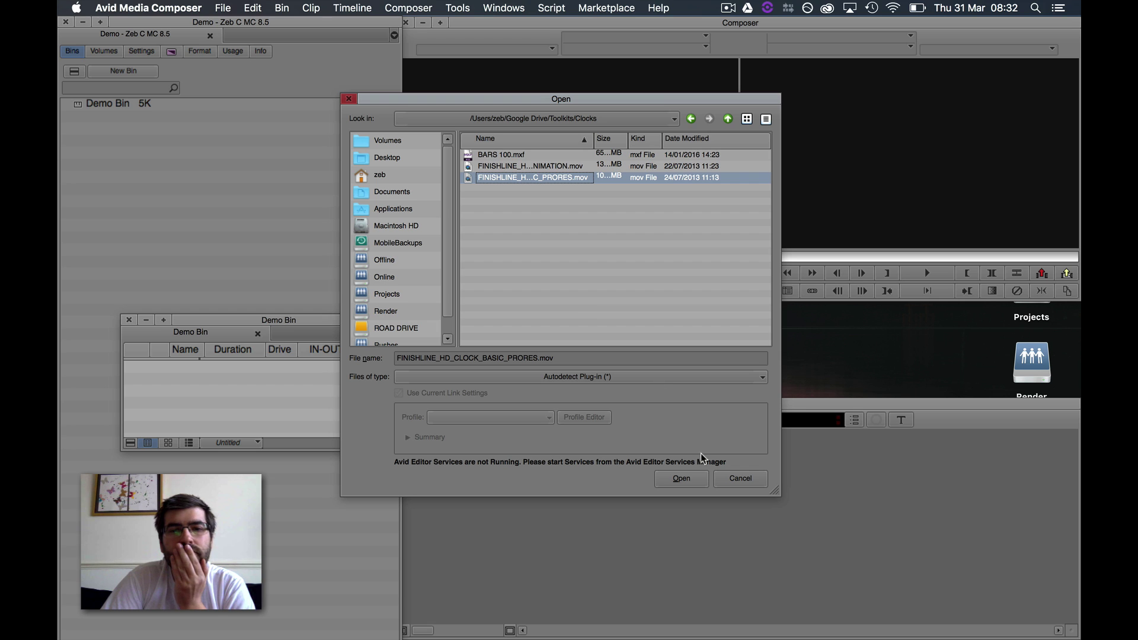
left_click(681, 478)
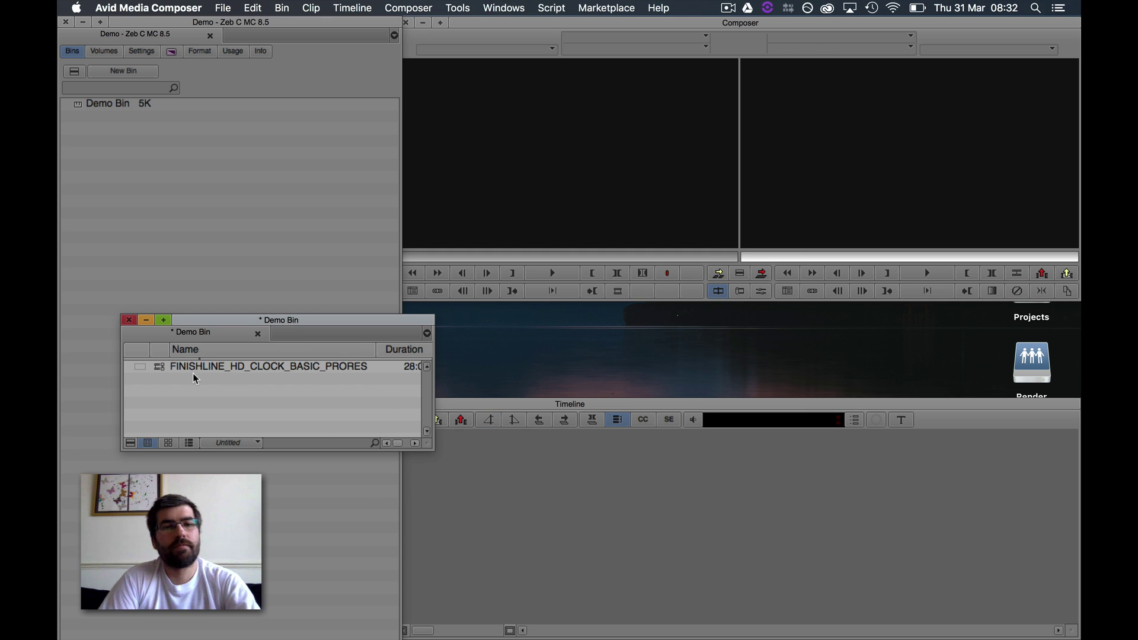
Step: Load the imported clip in the source monitor and open Clip > Consolidate/Transcode
left_click(163, 373)
double_click(163, 374)
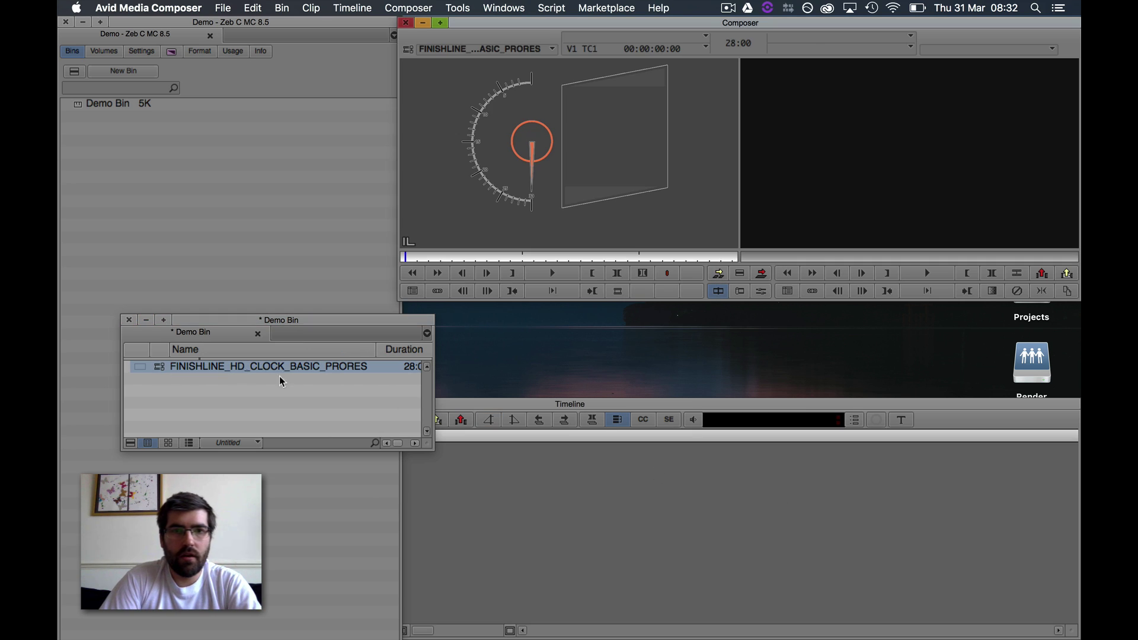
left_click(227, 401)
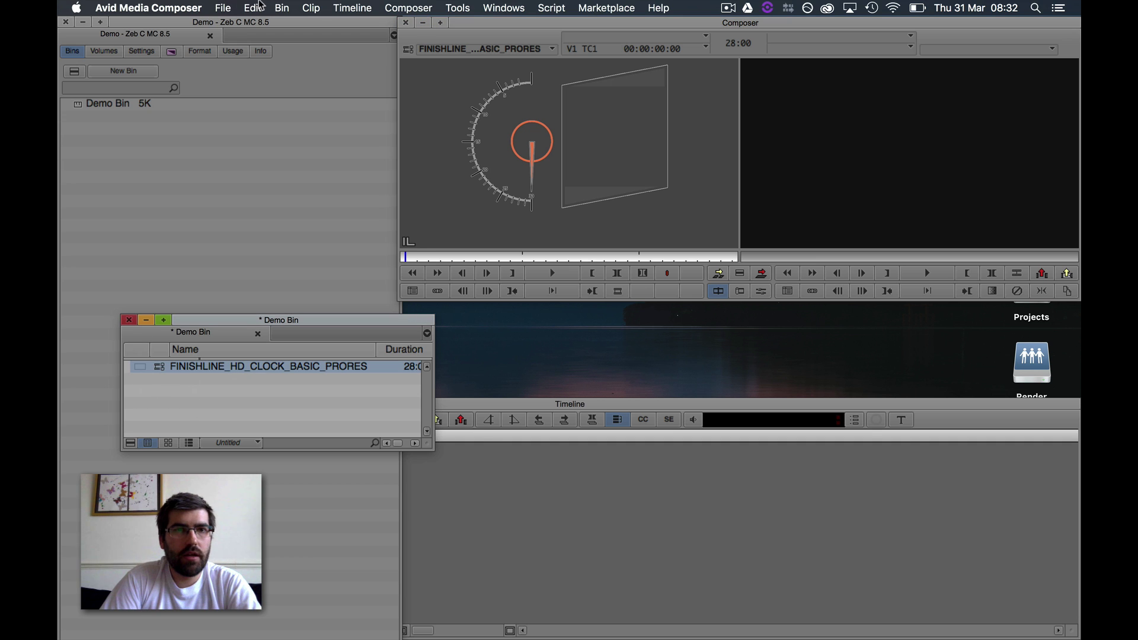
left_click(310, 8)
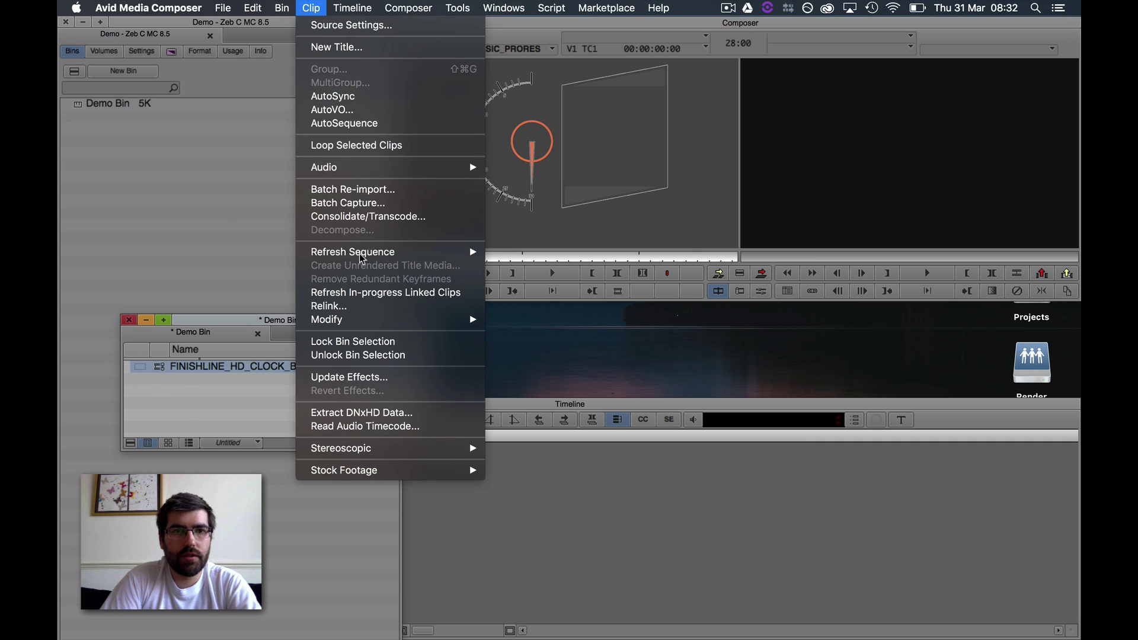
mouse_move(389, 258)
left_click(403, 219)
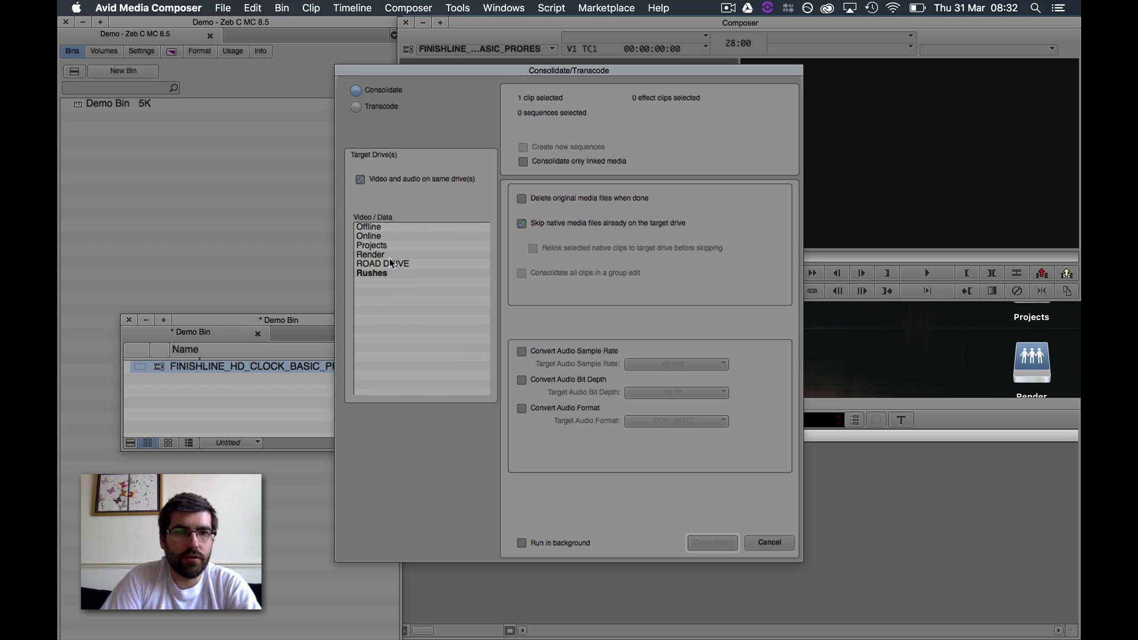
Step: Transcode the clip to DNxHR LB MXF on the Offline drive, keeping the source frame rate
left_click(382, 229)
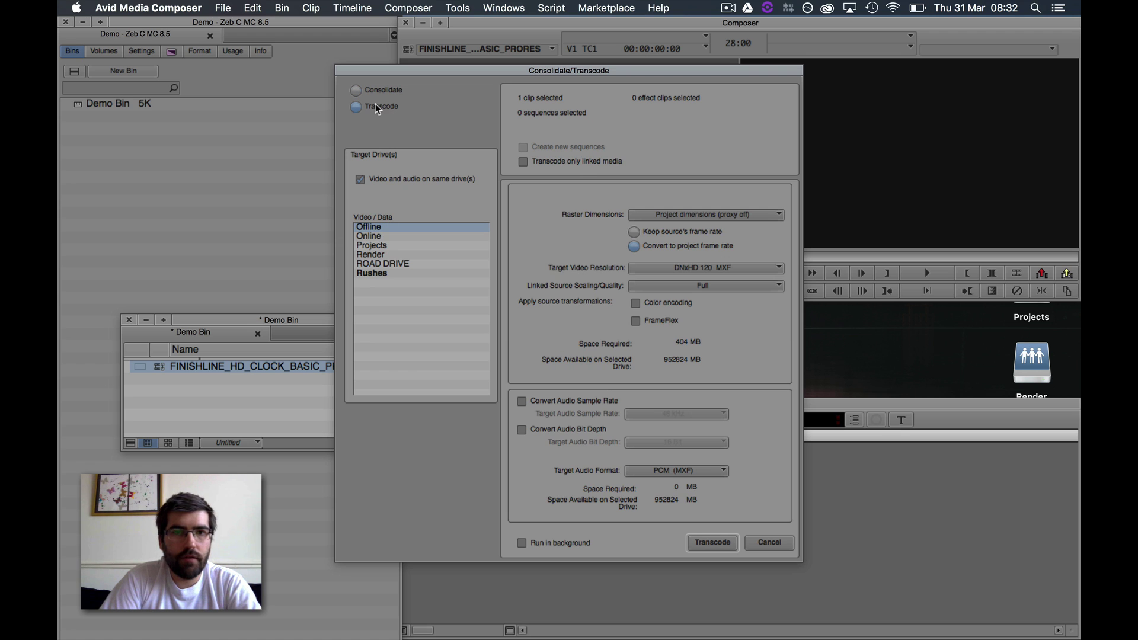
left_click(693, 233)
left_click(713, 270)
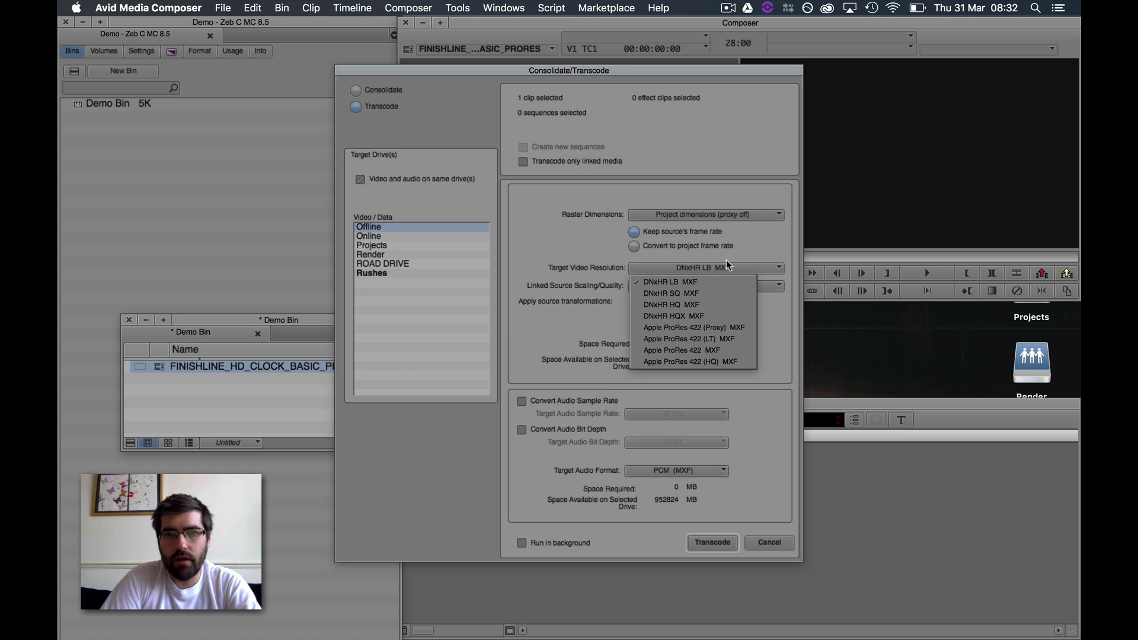
left_click(734, 254)
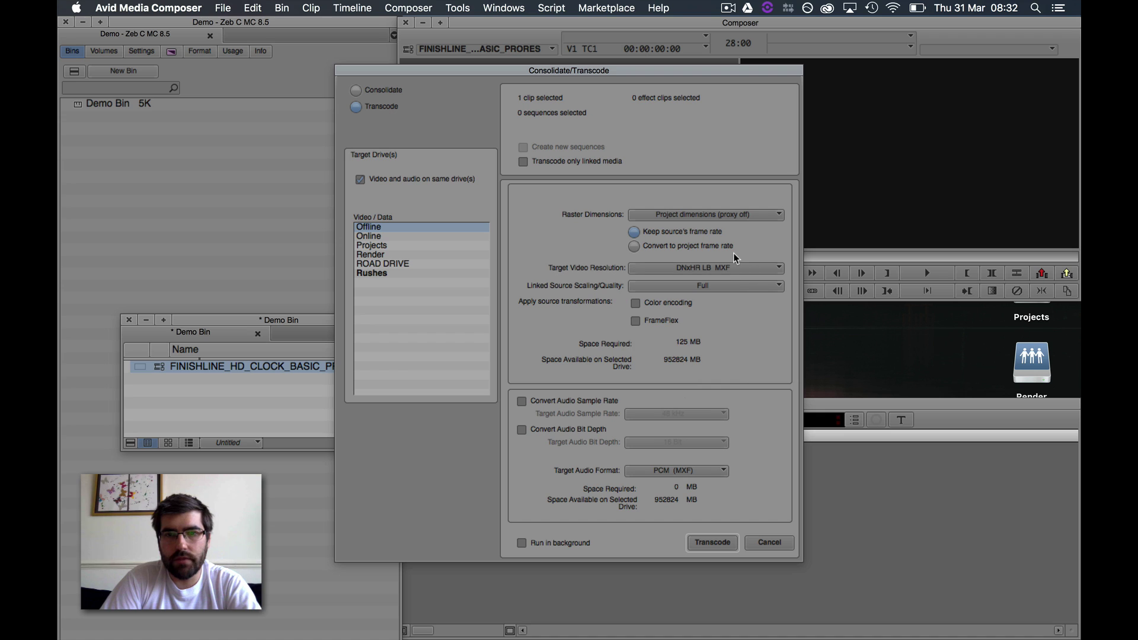
left_click(710, 542)
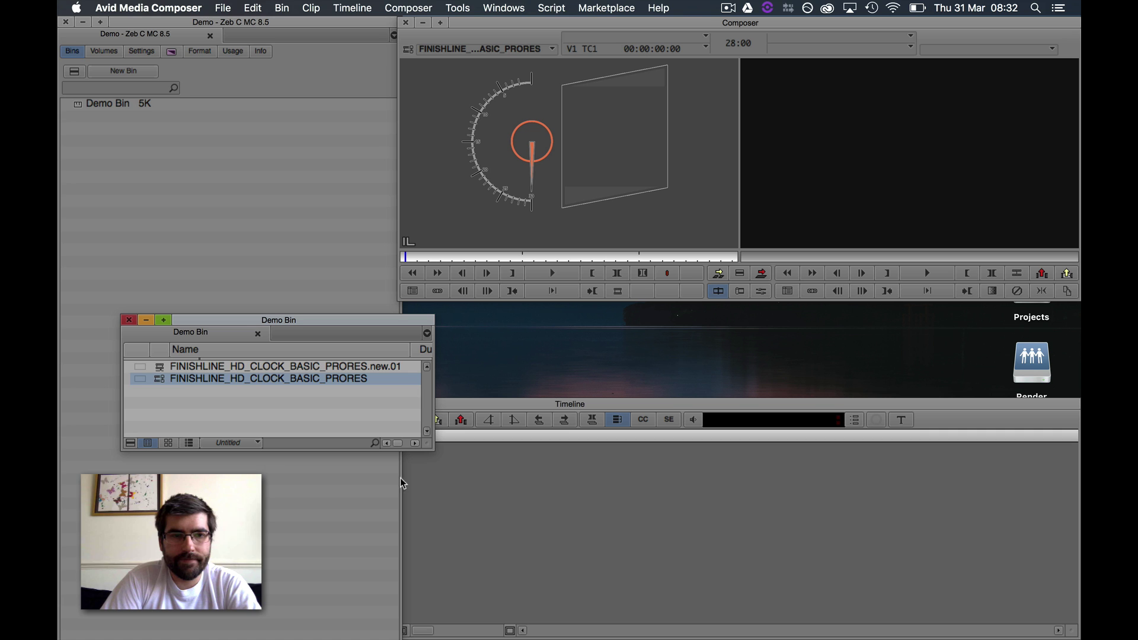
Step: Play back the new FINISHLINE_HD_CLOCK_BASIC_PRORES.new.01 clip in the source monitor
double_click(159, 370)
key("space")
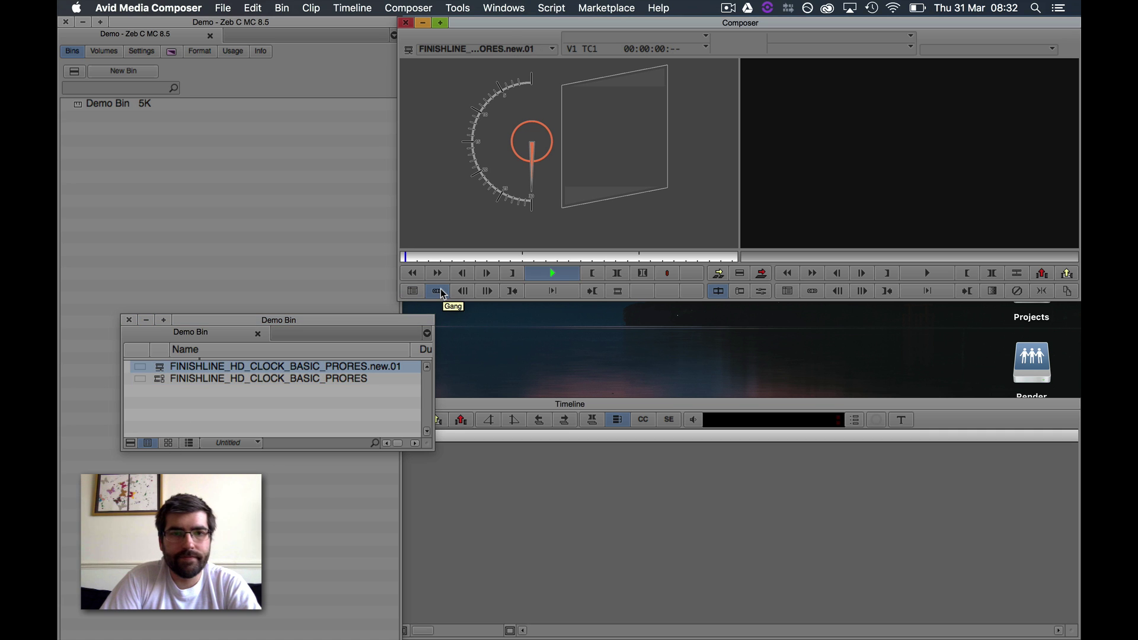
key("space")
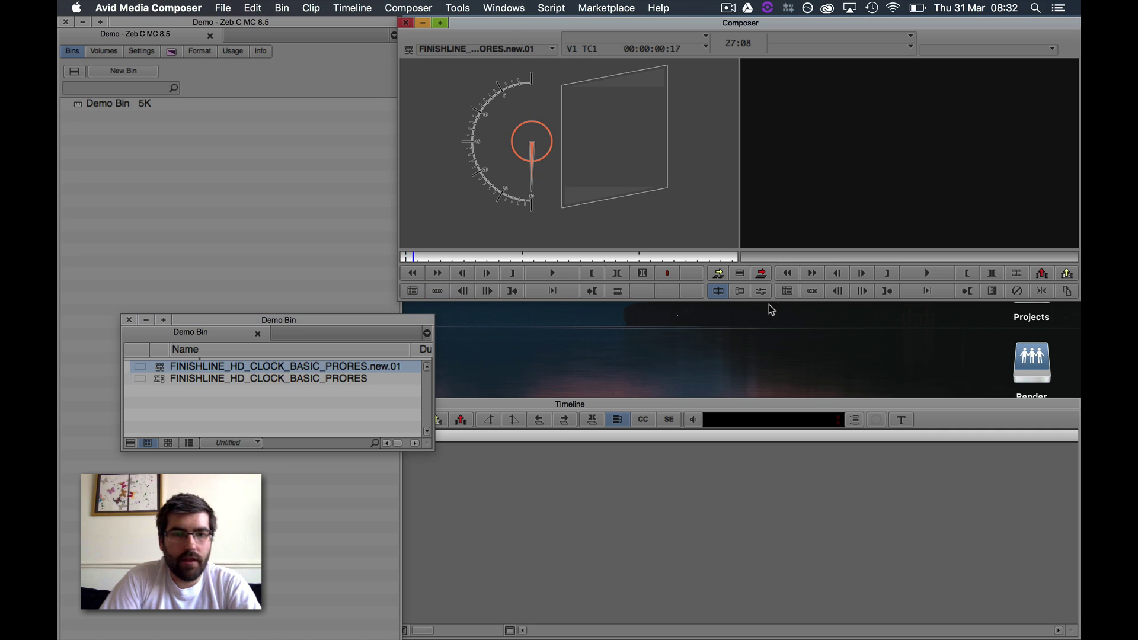
Step: Open a new Finder window and browse Offline > Avid MediaFiles to find the MXF folder
mouse_move(1076, 89)
left_click(1073, 49)
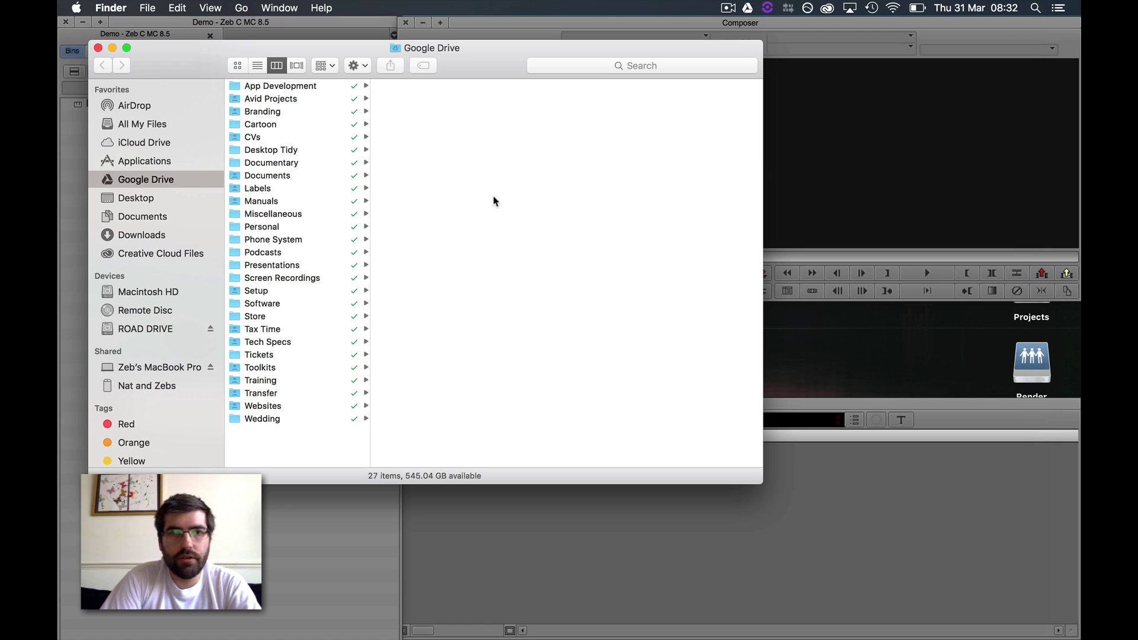
key("super+shift+c")
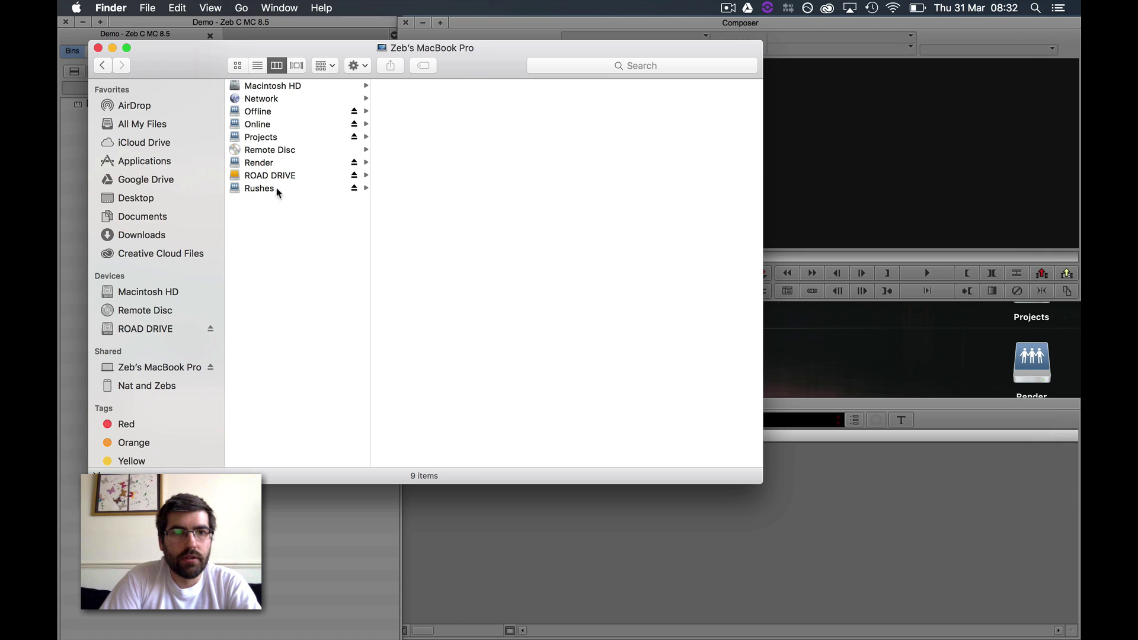
left_click(291, 113)
left_click(436, 87)
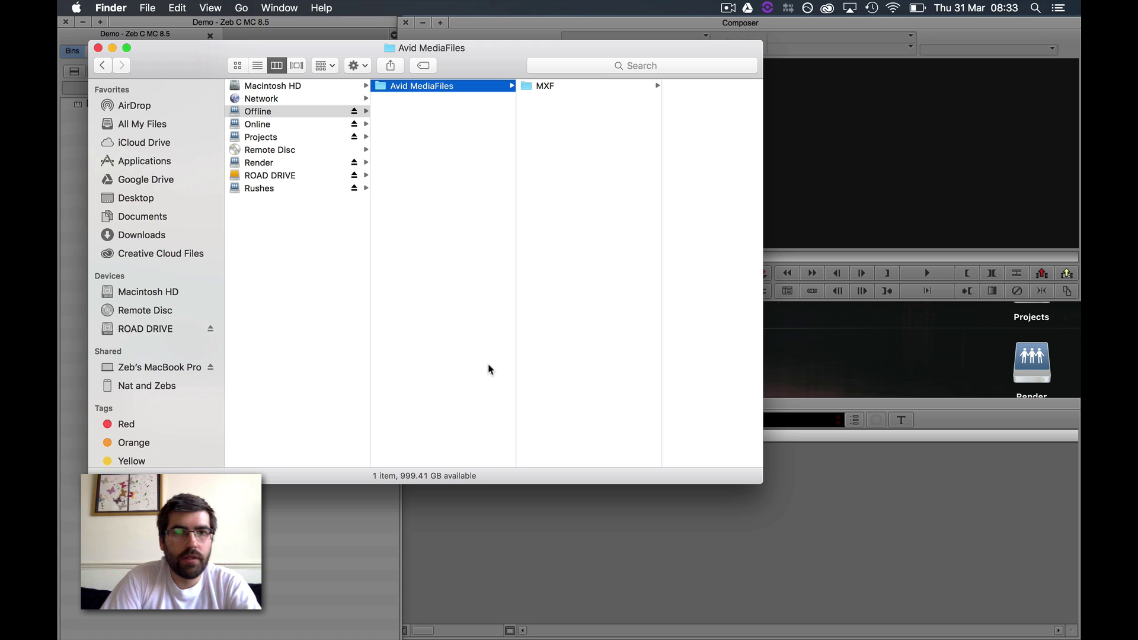
Step: Close the Finder window, then quit Media Composer and confirm Leave
key("super+w")
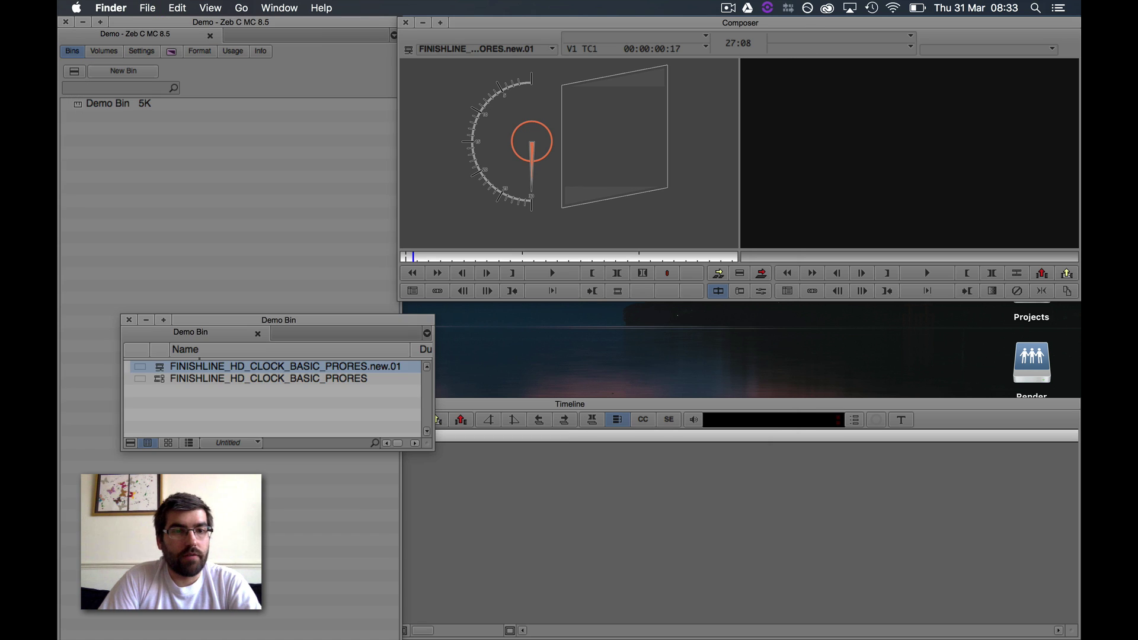
key("super+Tab")
key("super+q")
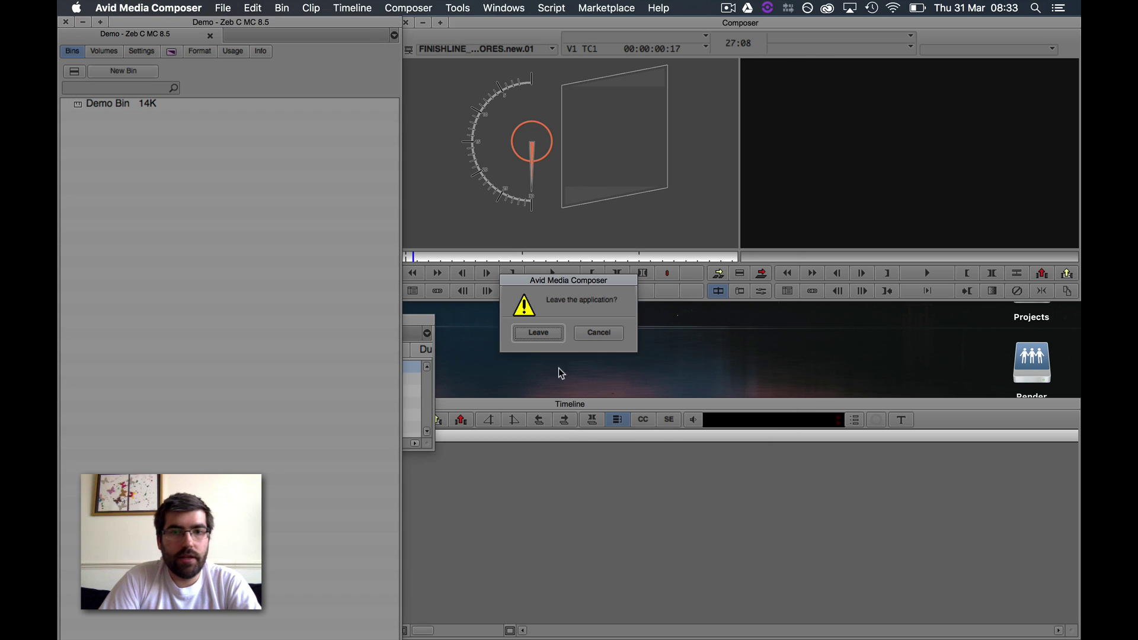
left_click(531, 332)
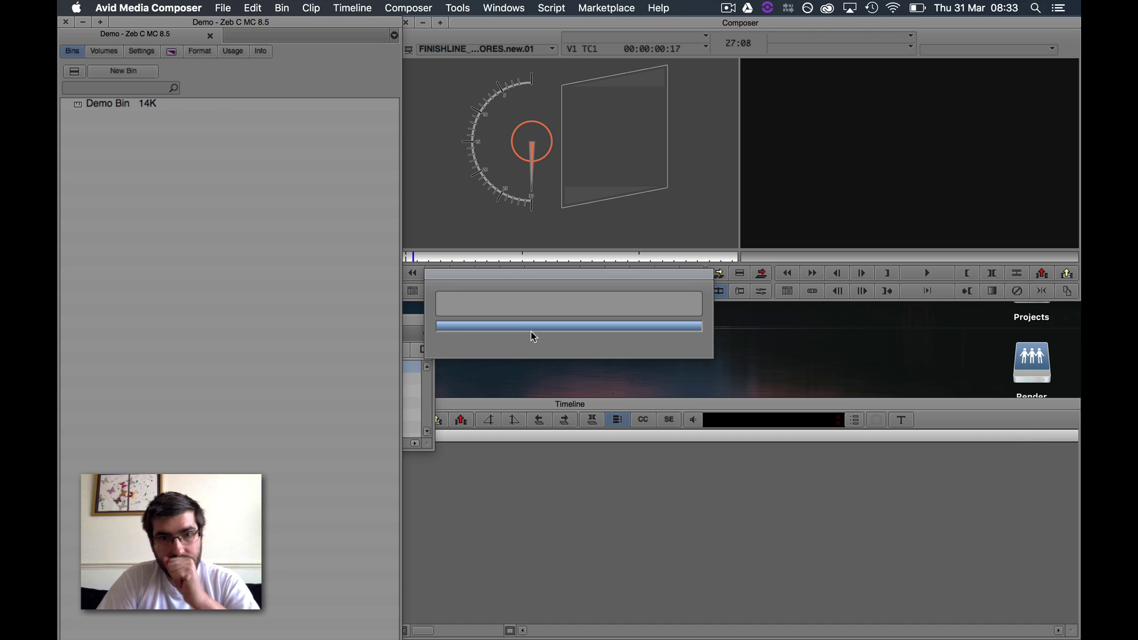